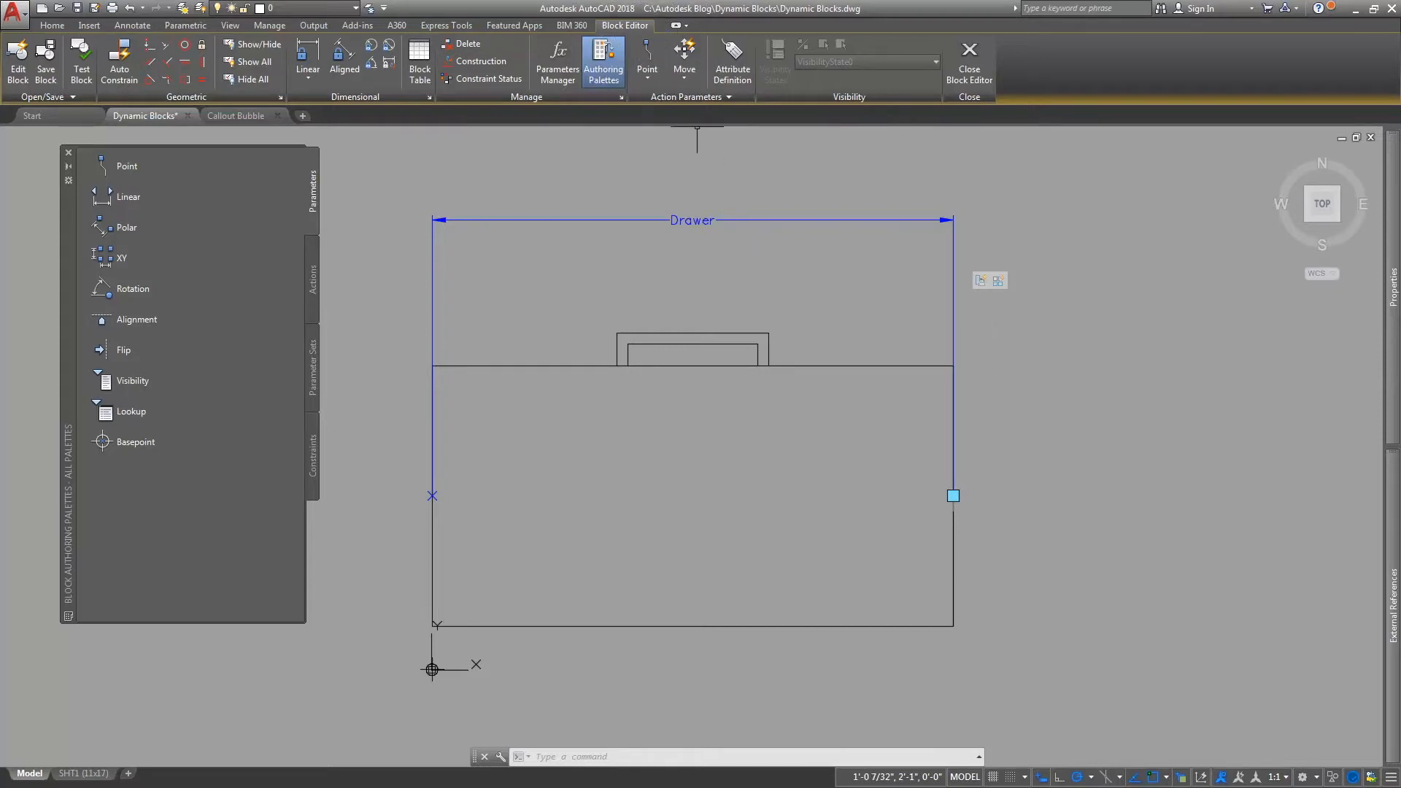
# Add a horizontal alignment parameter at the midpoint of the drawer block's bottom edge, and close the block editor with the changes saved
pyautogui.click(312, 279)
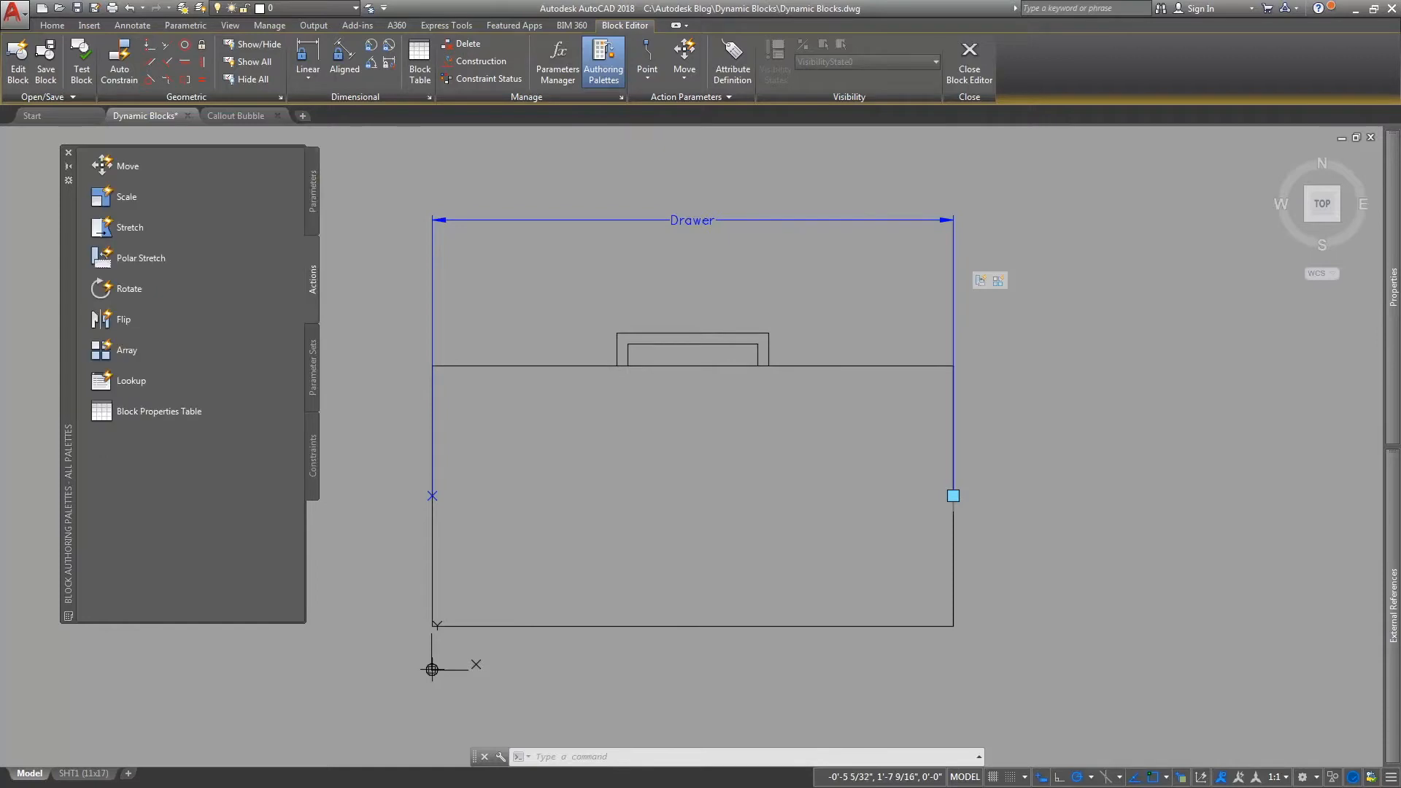
pyautogui.click(312, 191)
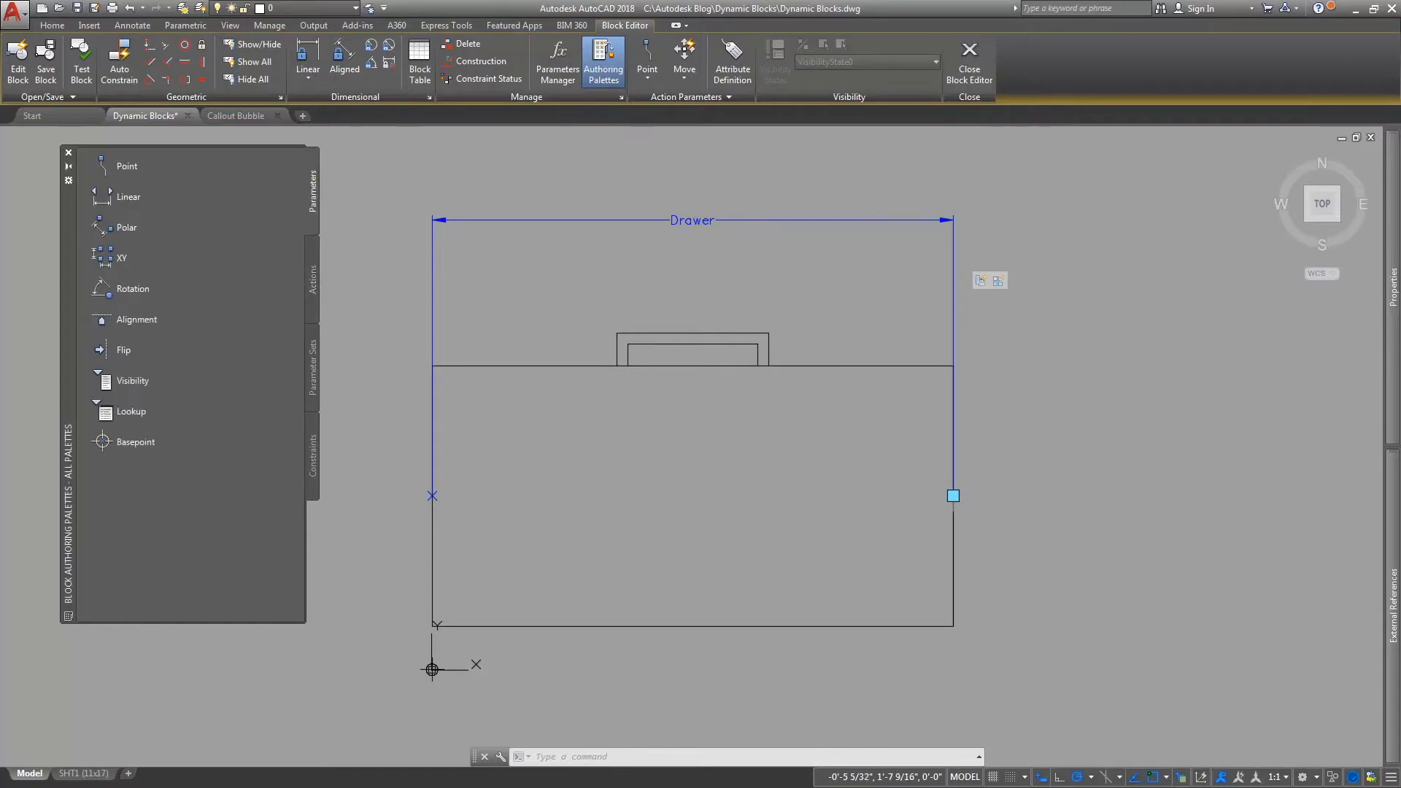
pyautogui.click(132, 319)
pyautogui.click(692, 626)
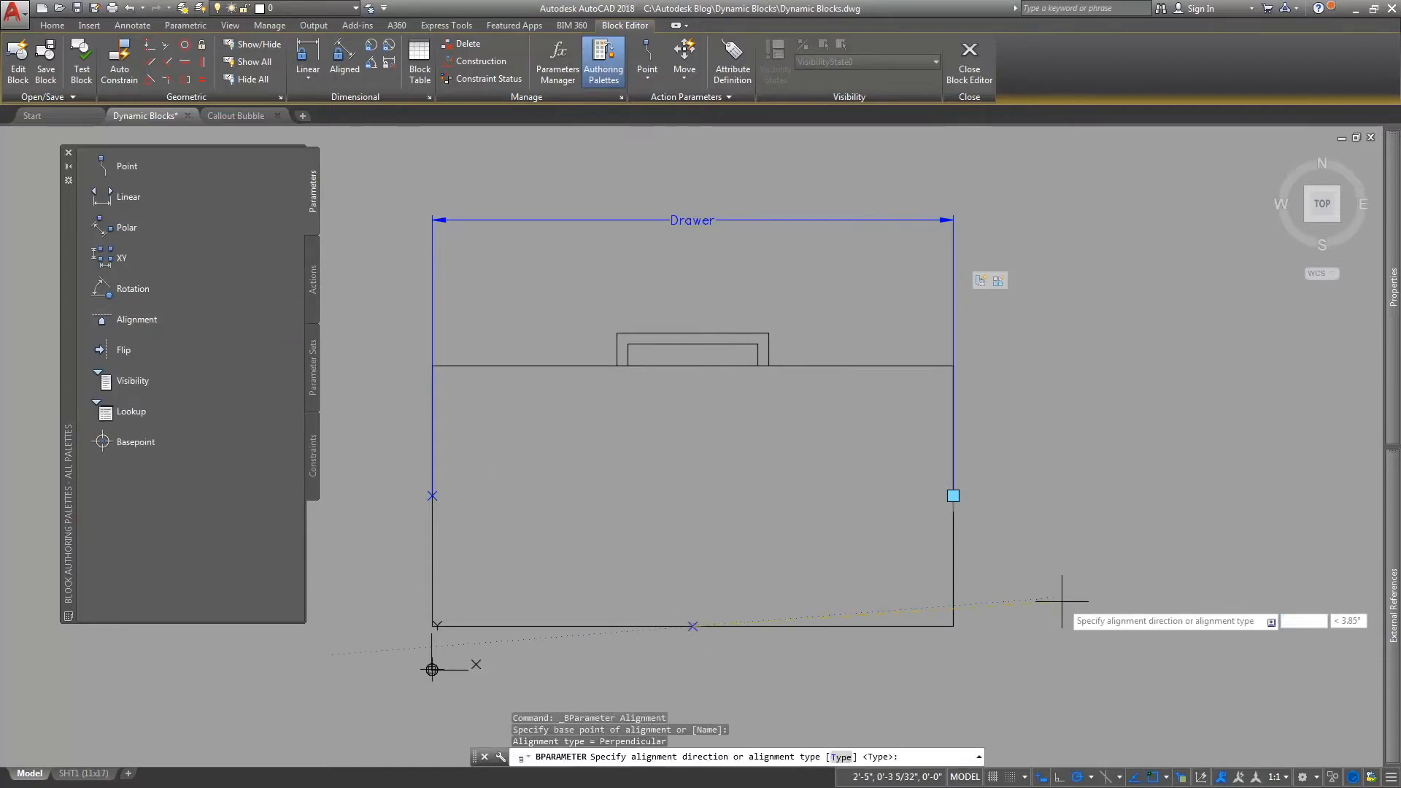
pyautogui.click(1071, 626)
pyautogui.click(969, 64)
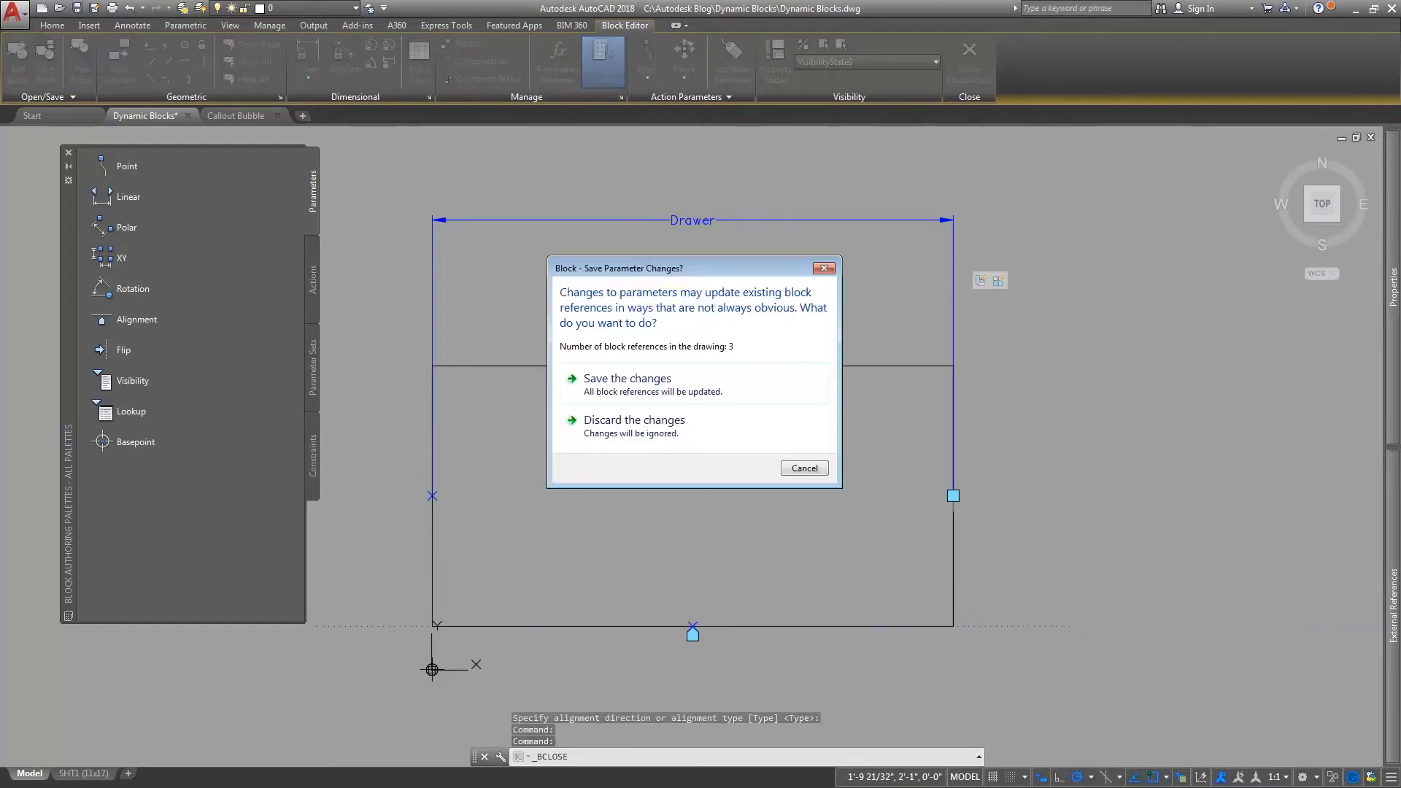
pyautogui.click(627, 378)
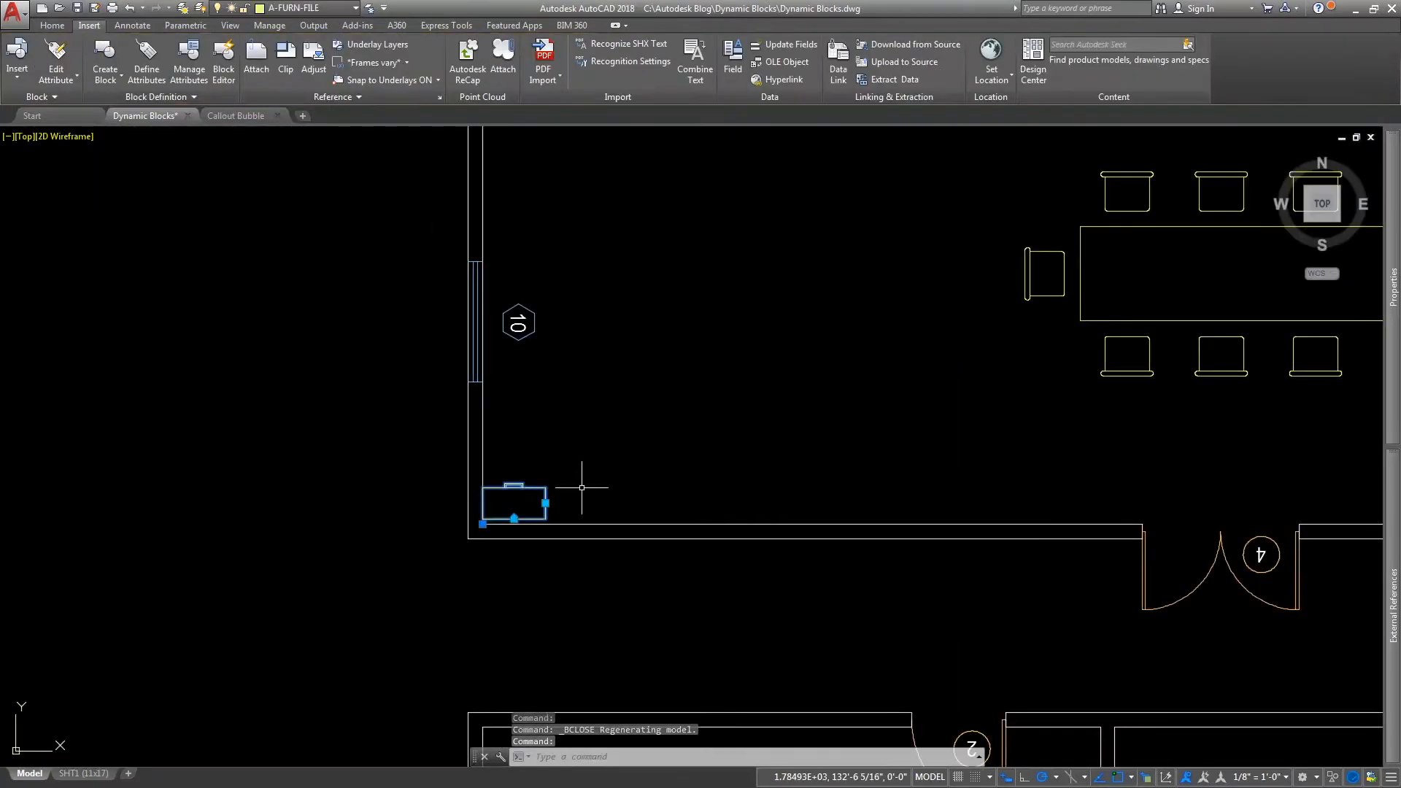
# Extend the file cabinet block along the lower wall of room 203 to about 20' toward the double door
pyautogui.click(545, 503)
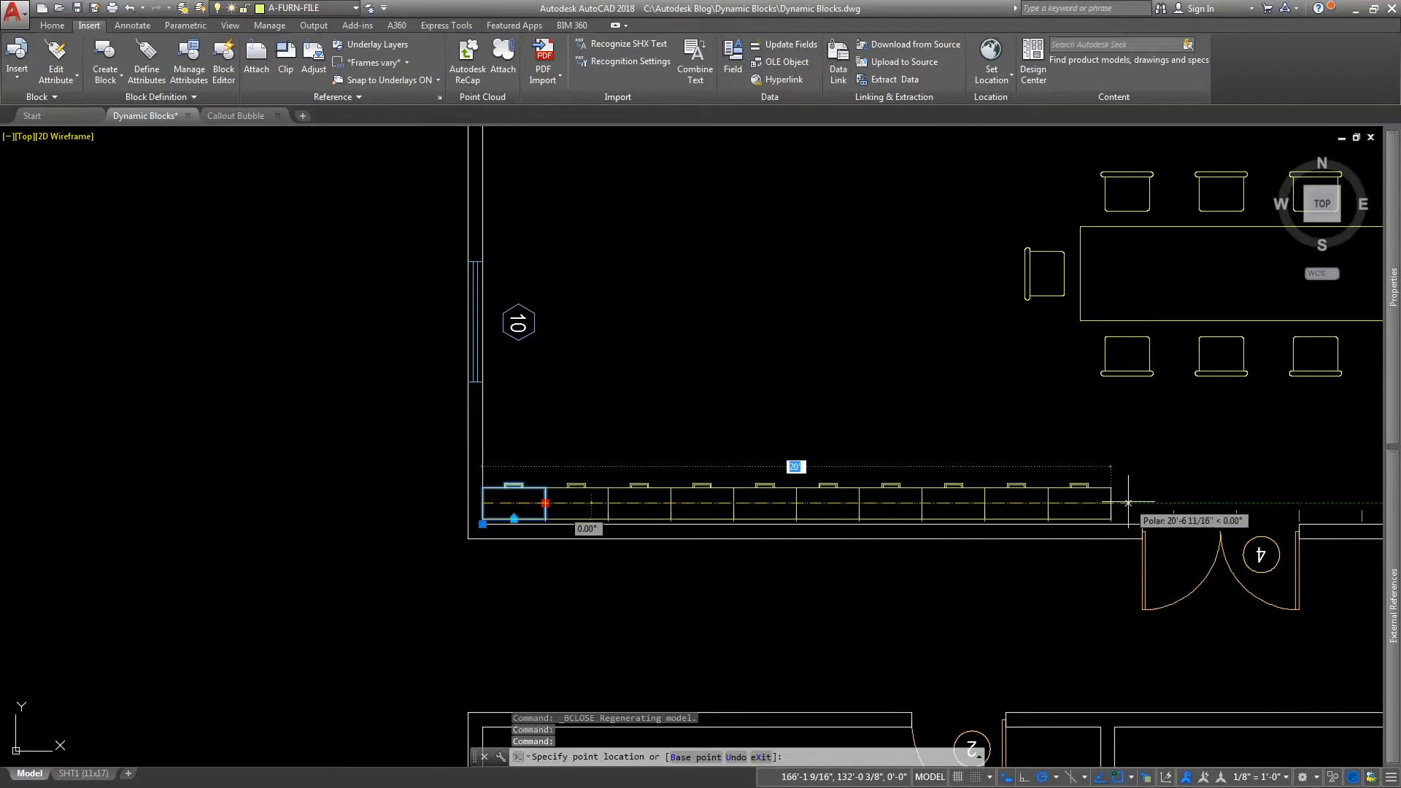
pyautogui.scroll(-5, 1235, 492)
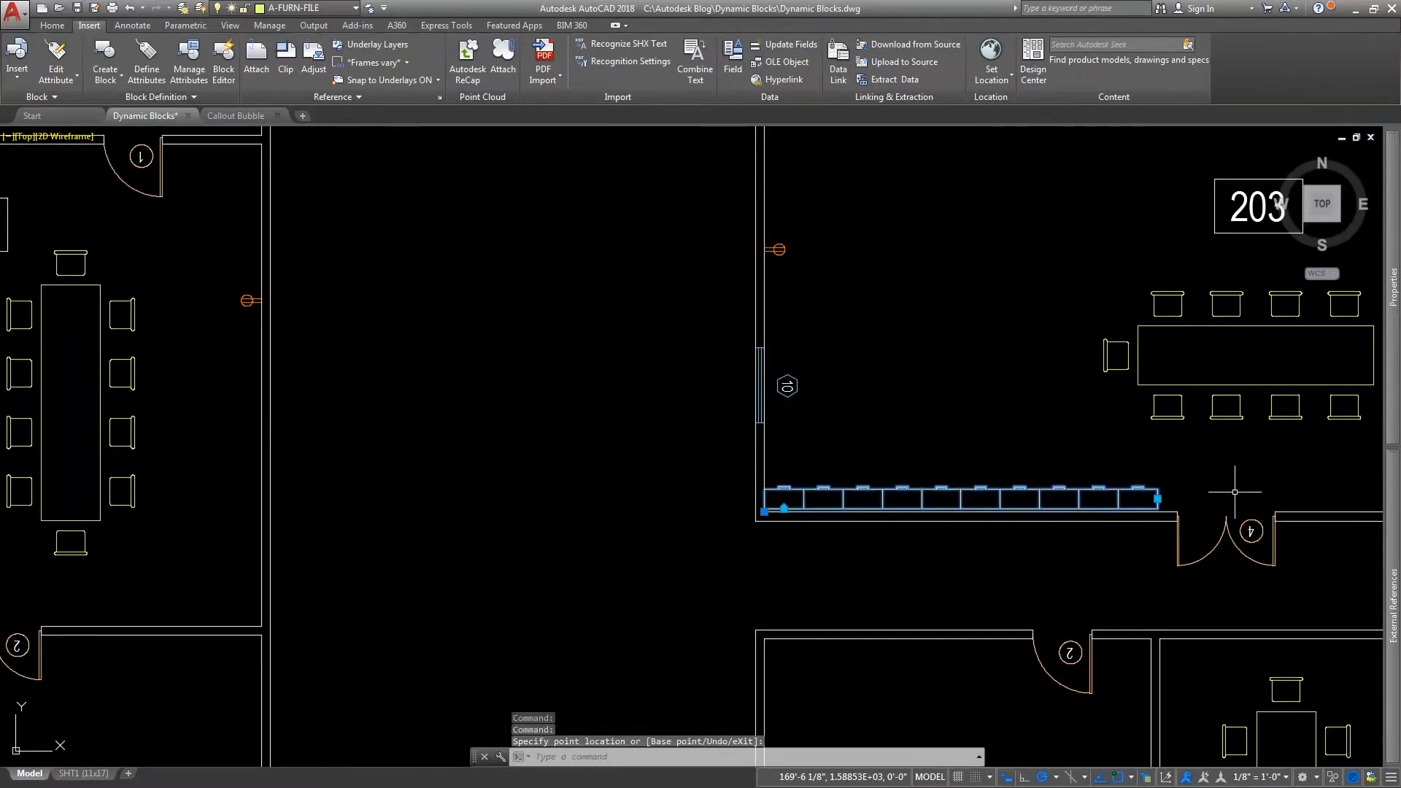
pyautogui.press('Escape')
# Inspect the table and chair in room 205 to check whether they are separate objects
pyautogui.moveTo(1250, 555); pyautogui.dragTo(884, 307, button='middle')
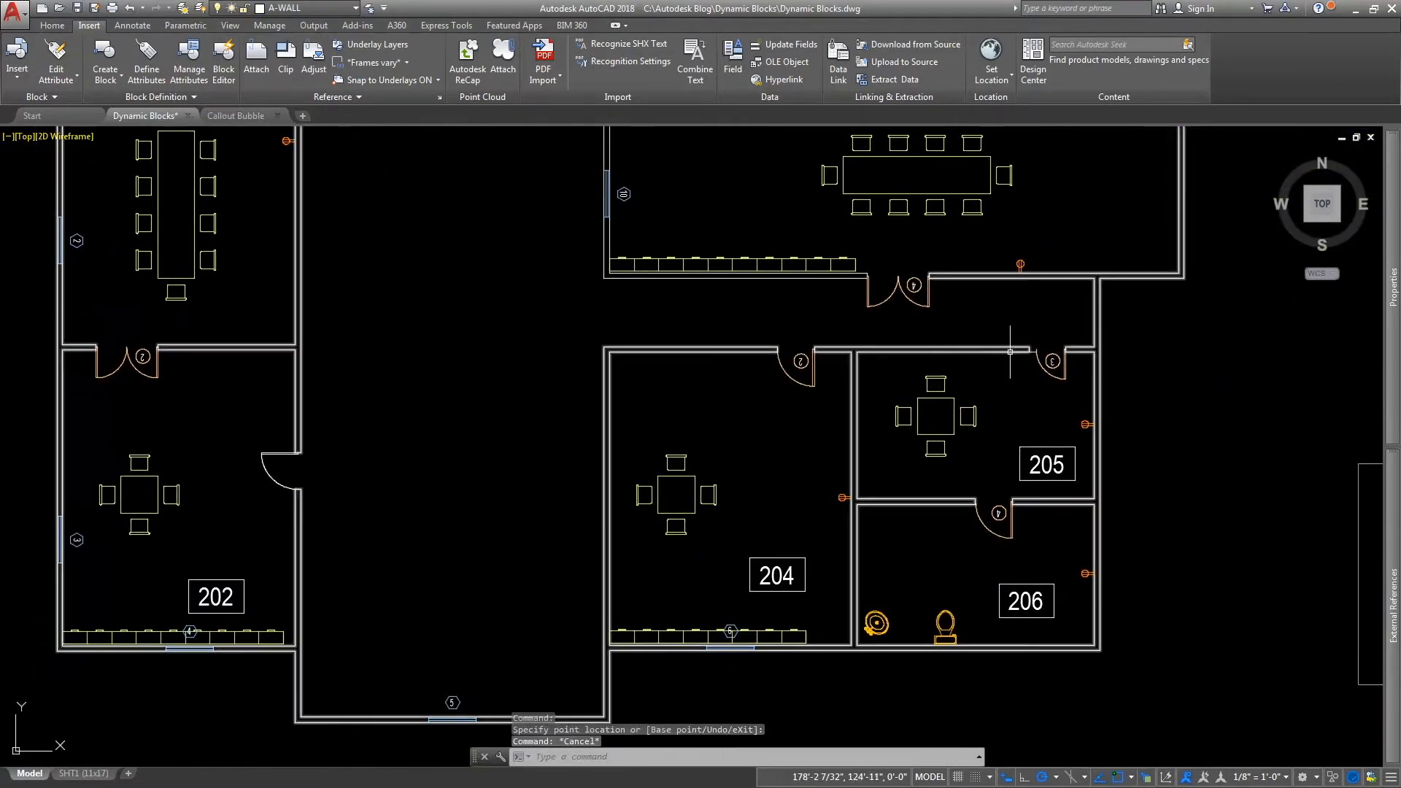
pyautogui.moveTo(1022, 391); pyautogui.dragTo(831, 439, button='middle')
pyautogui.scroll(5, 831, 440)
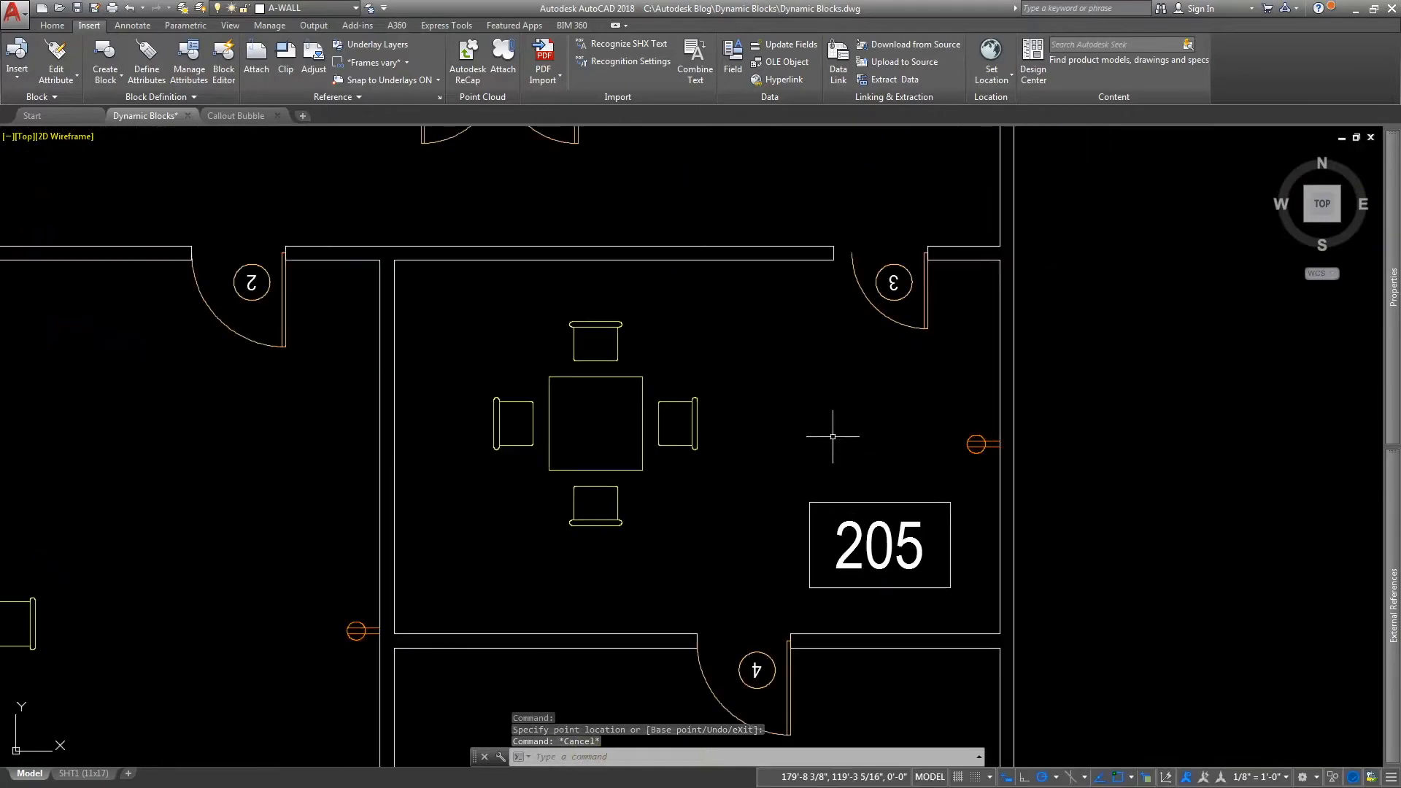
pyautogui.scroll(-3, 730, 408)
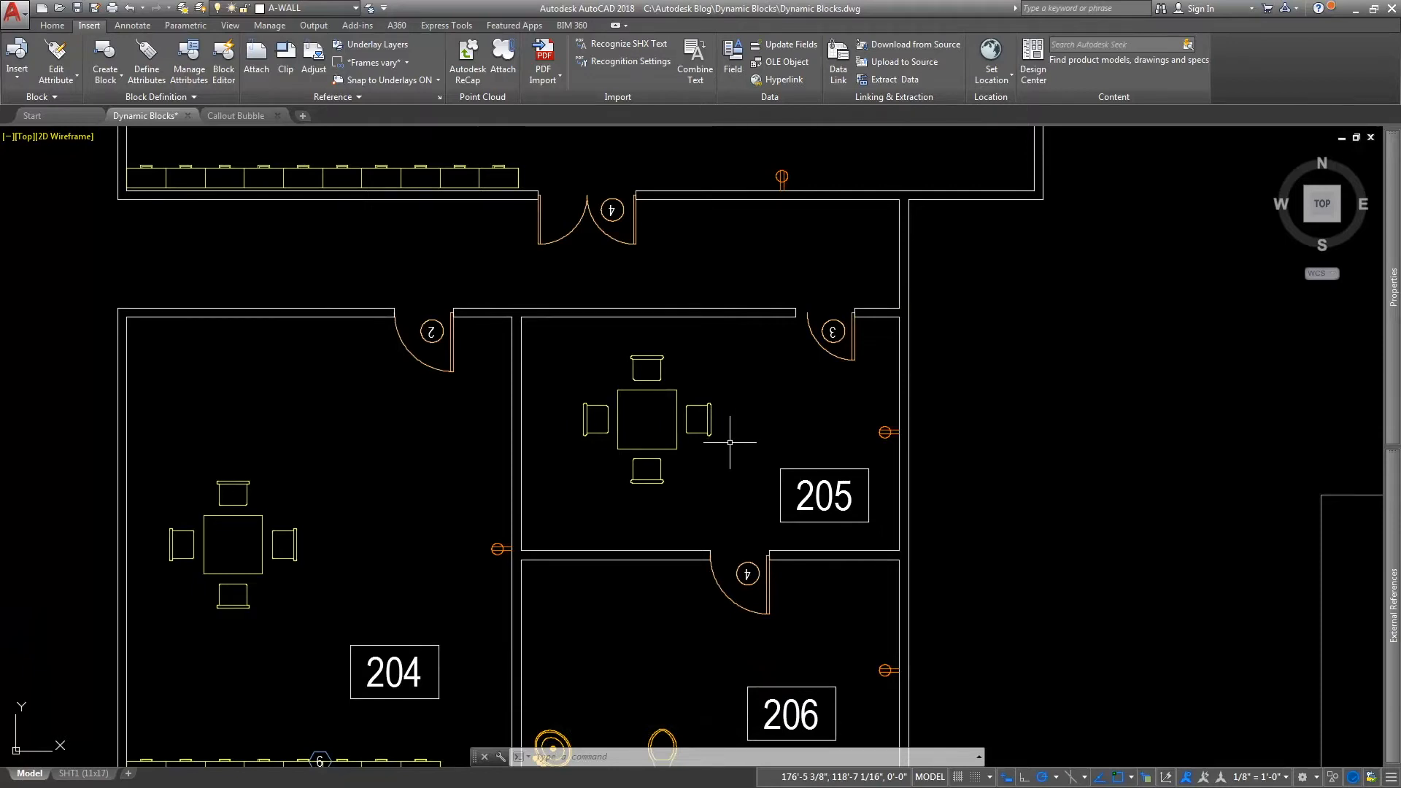
pyautogui.scroll(2, 707, 450)
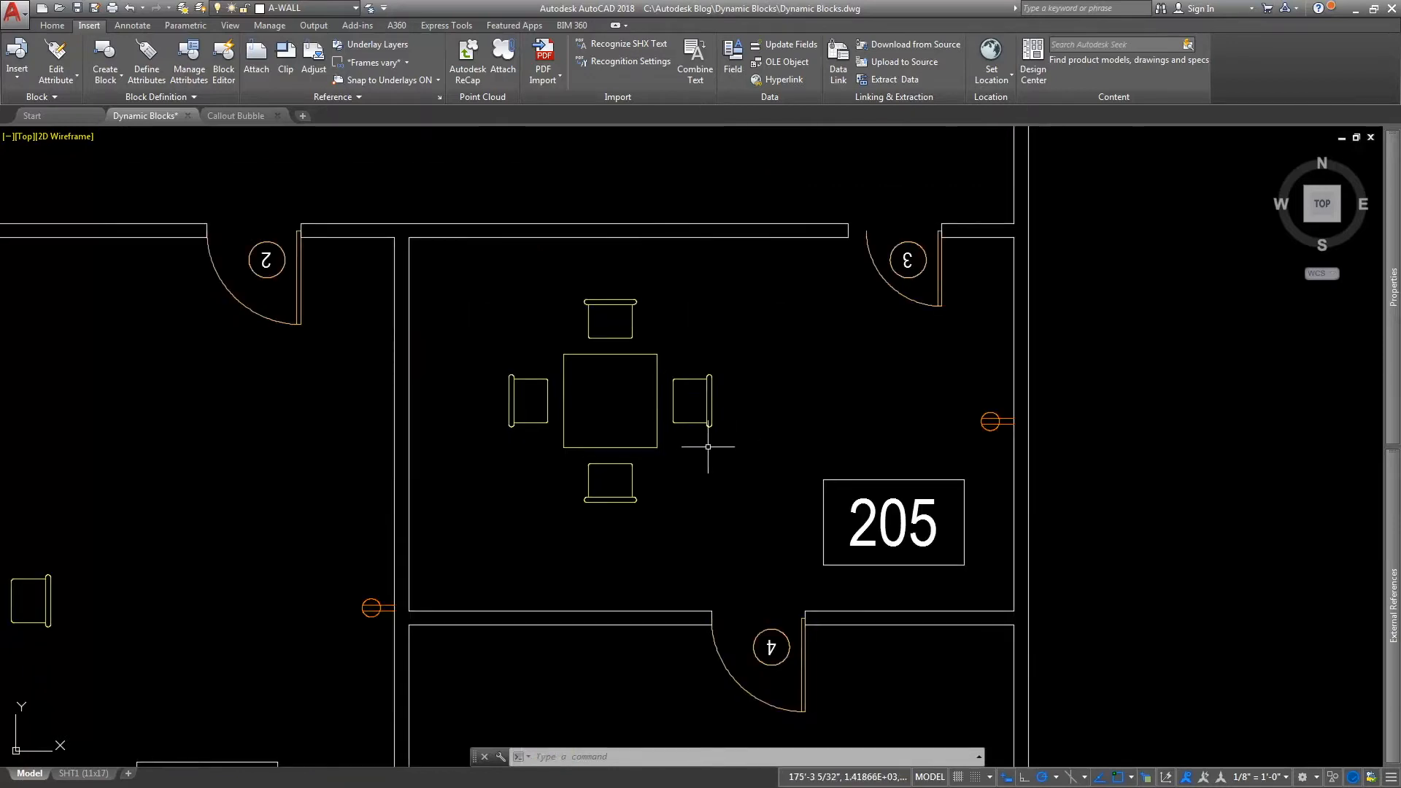
pyautogui.click(650, 360)
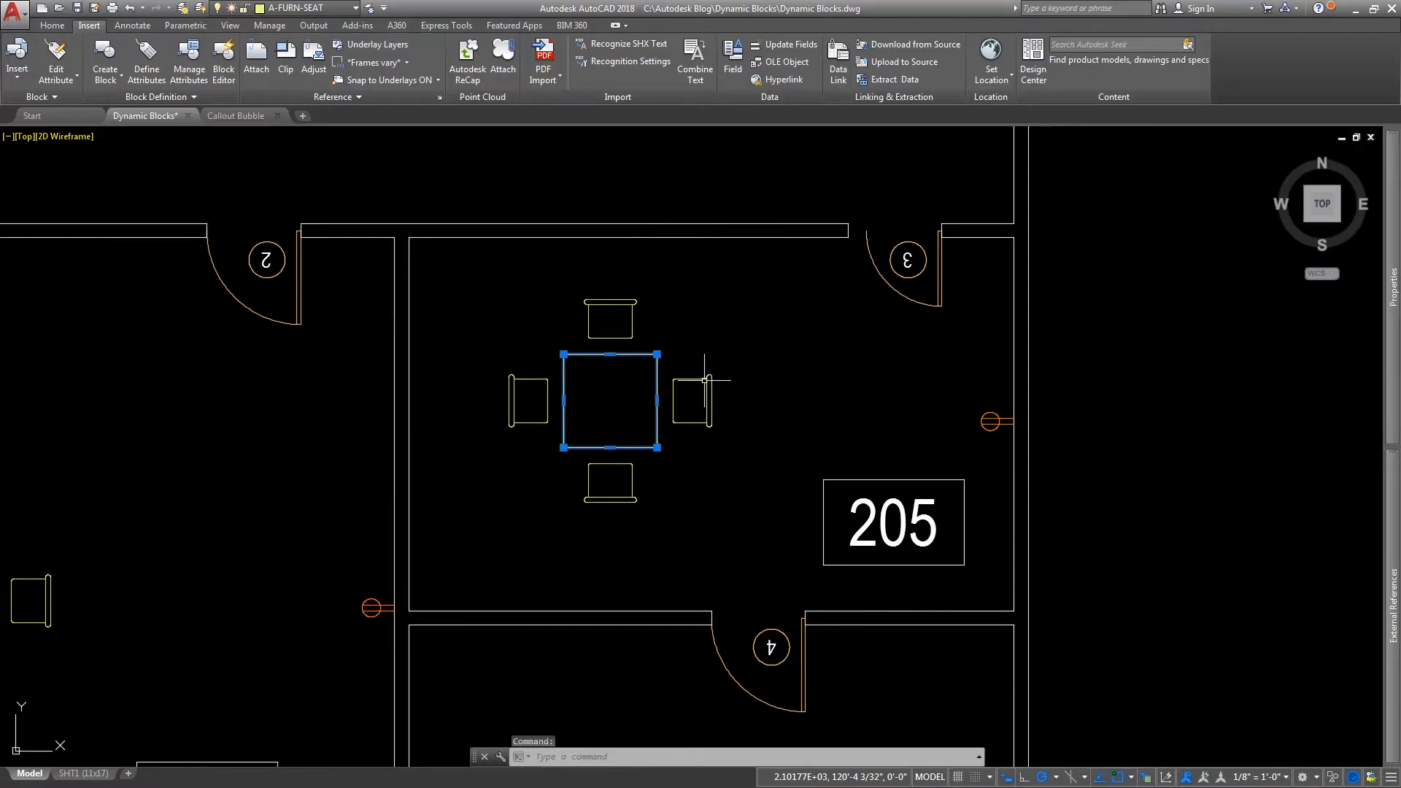
pyautogui.click(704, 380)
pyautogui.press('Escape')
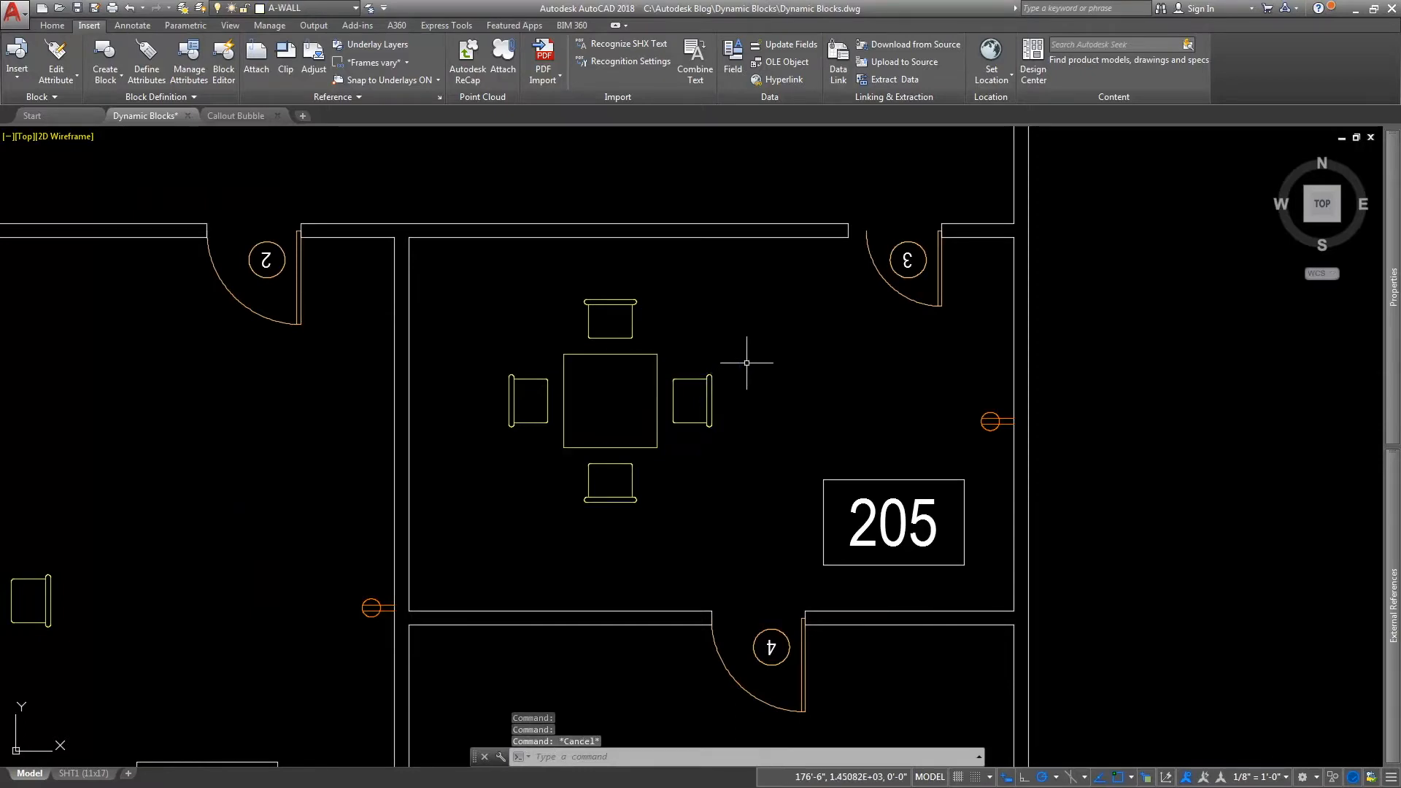
# Stretch the right end of the room 205 table together with its right-hand chair 6' to the right
pyautogui.write('s')
pyautogui.press('Return')
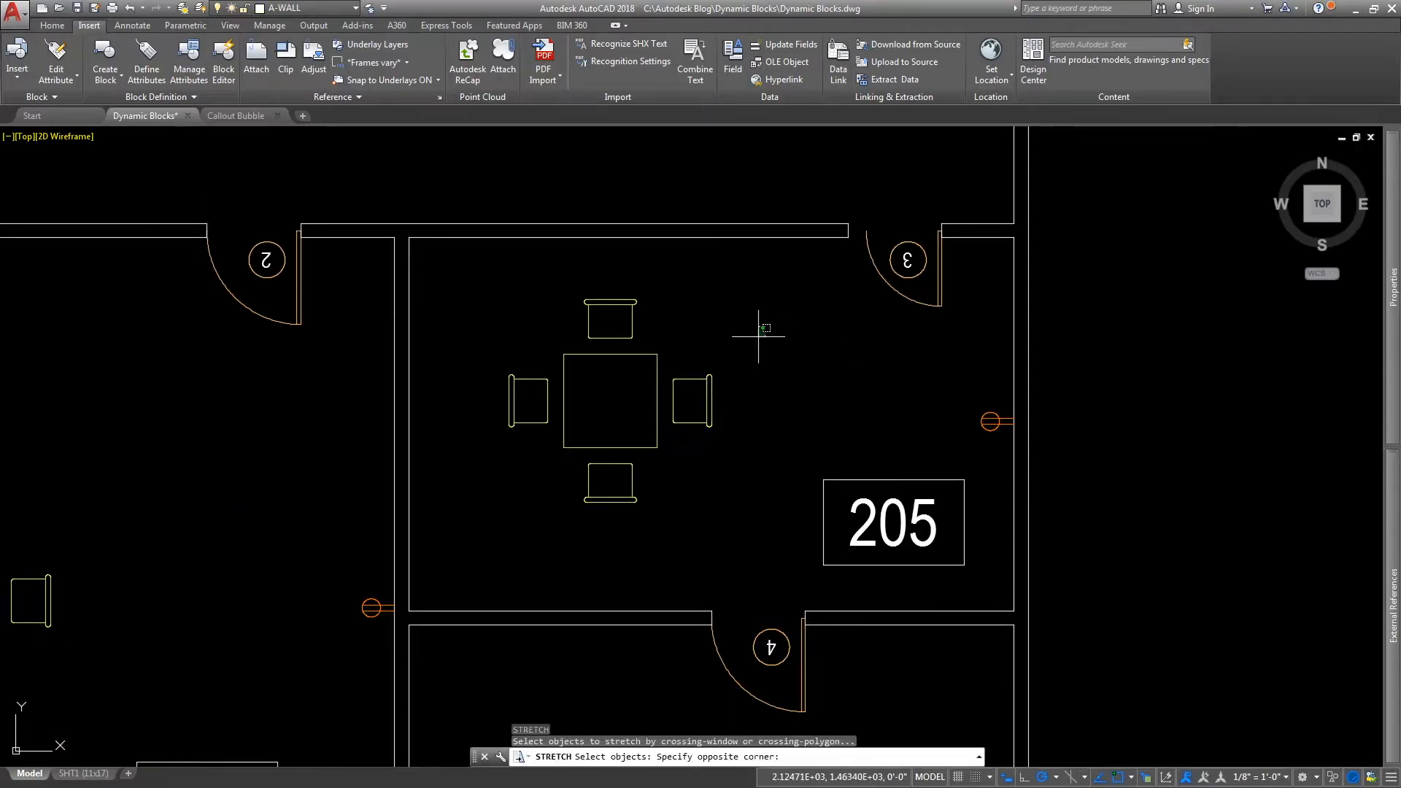
pyautogui.click(764, 326)
pyautogui.click(651, 482)
pyautogui.press('Return')
pyautogui.click(566, 557)
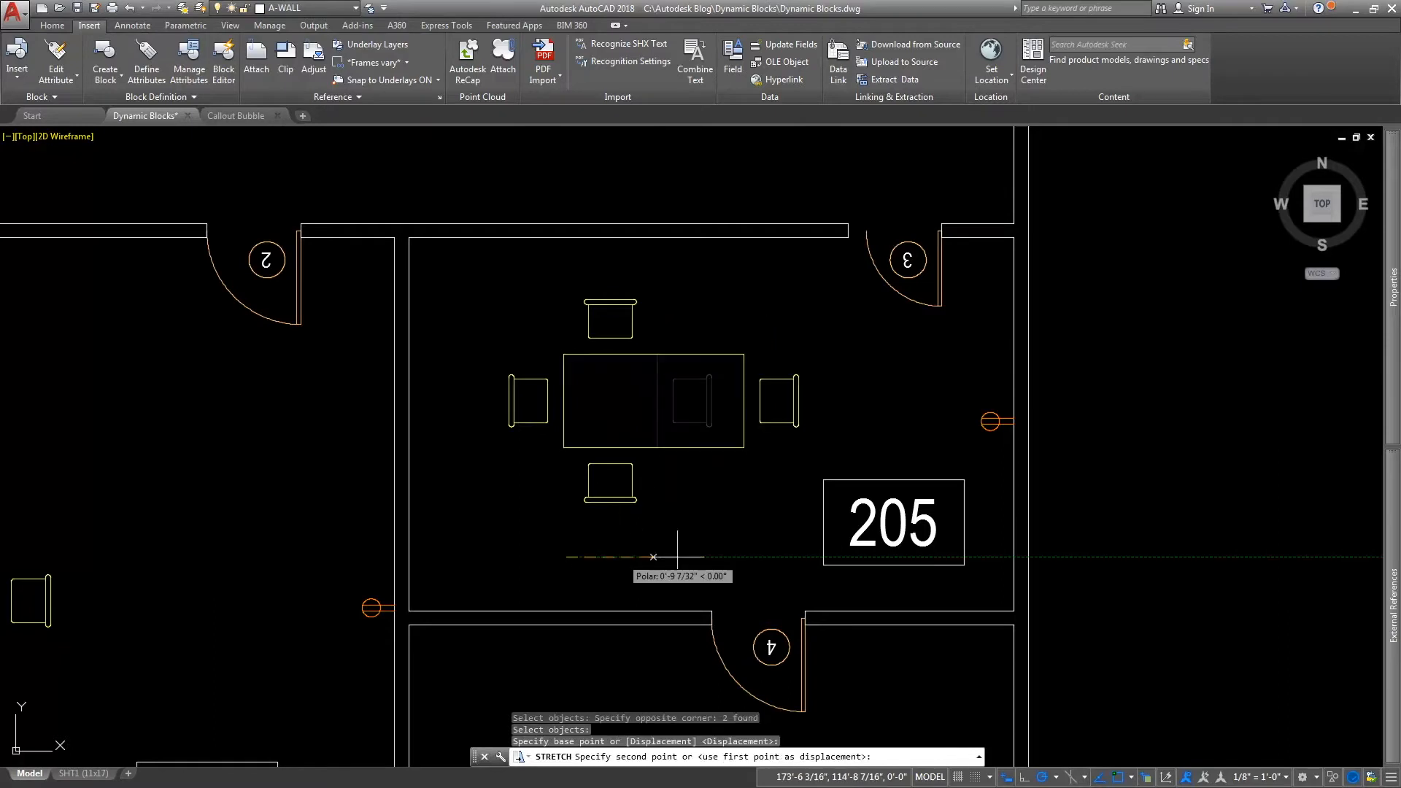
pyautogui.write("6'")
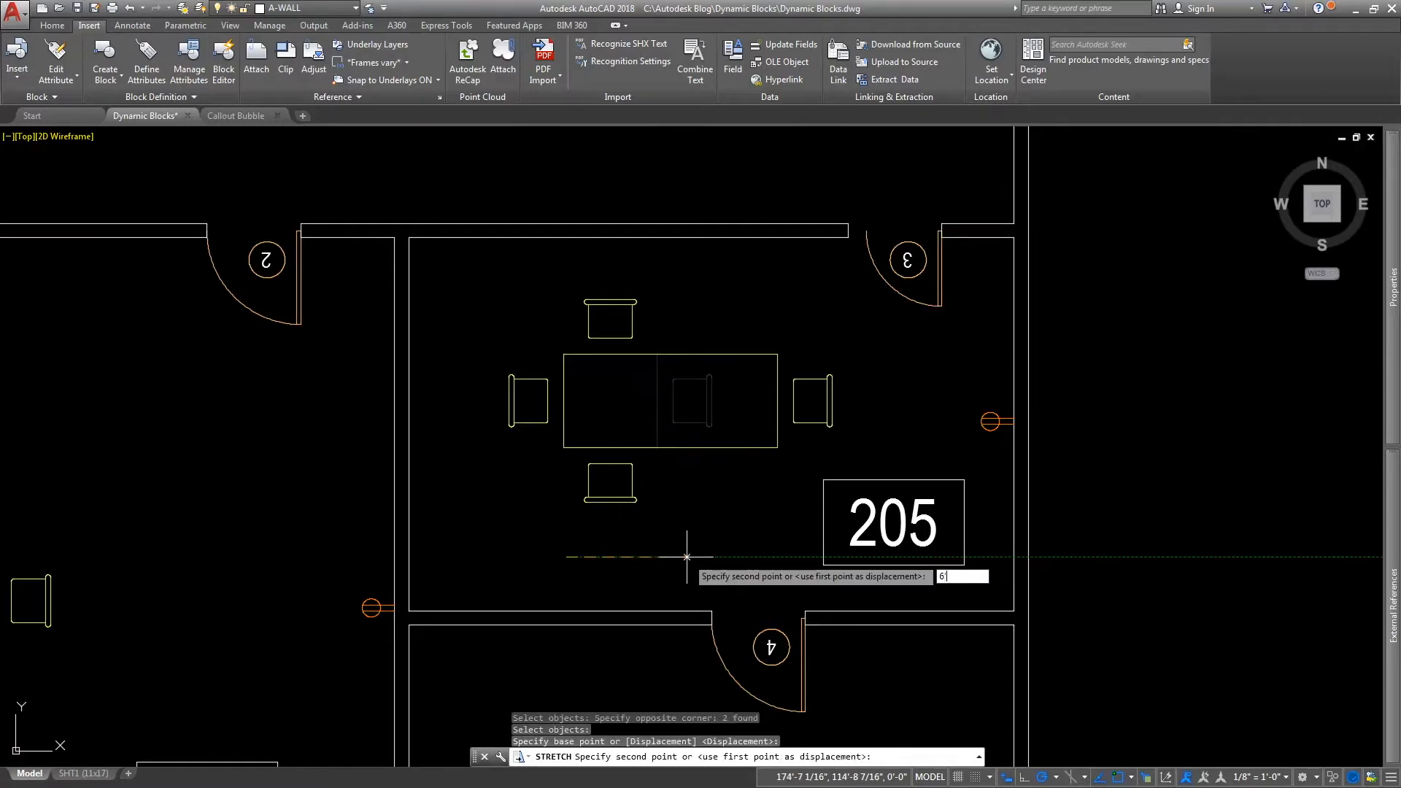
pyautogui.press('Return')
# Copy the chairs above and below the room 205 table 3' to the right
pyautogui.write('ct o')
pyautogui.press('Return')
pyautogui.click(657, 303)
pyautogui.click(620, 324)
pyautogui.click(651, 496)
pyautogui.click(601, 547)
pyautogui.press('Return')
pyautogui.click(601, 553)
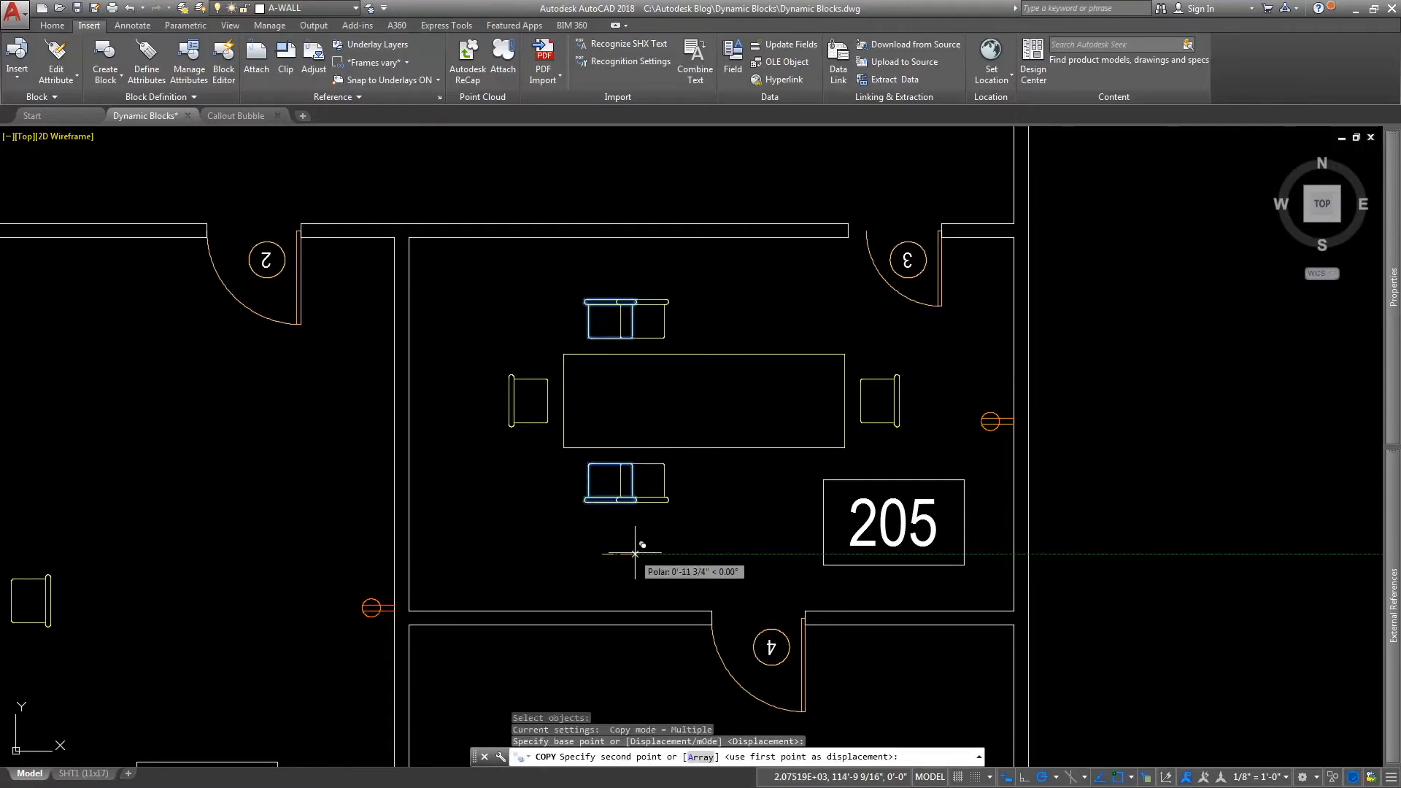
pyautogui.write("3'")
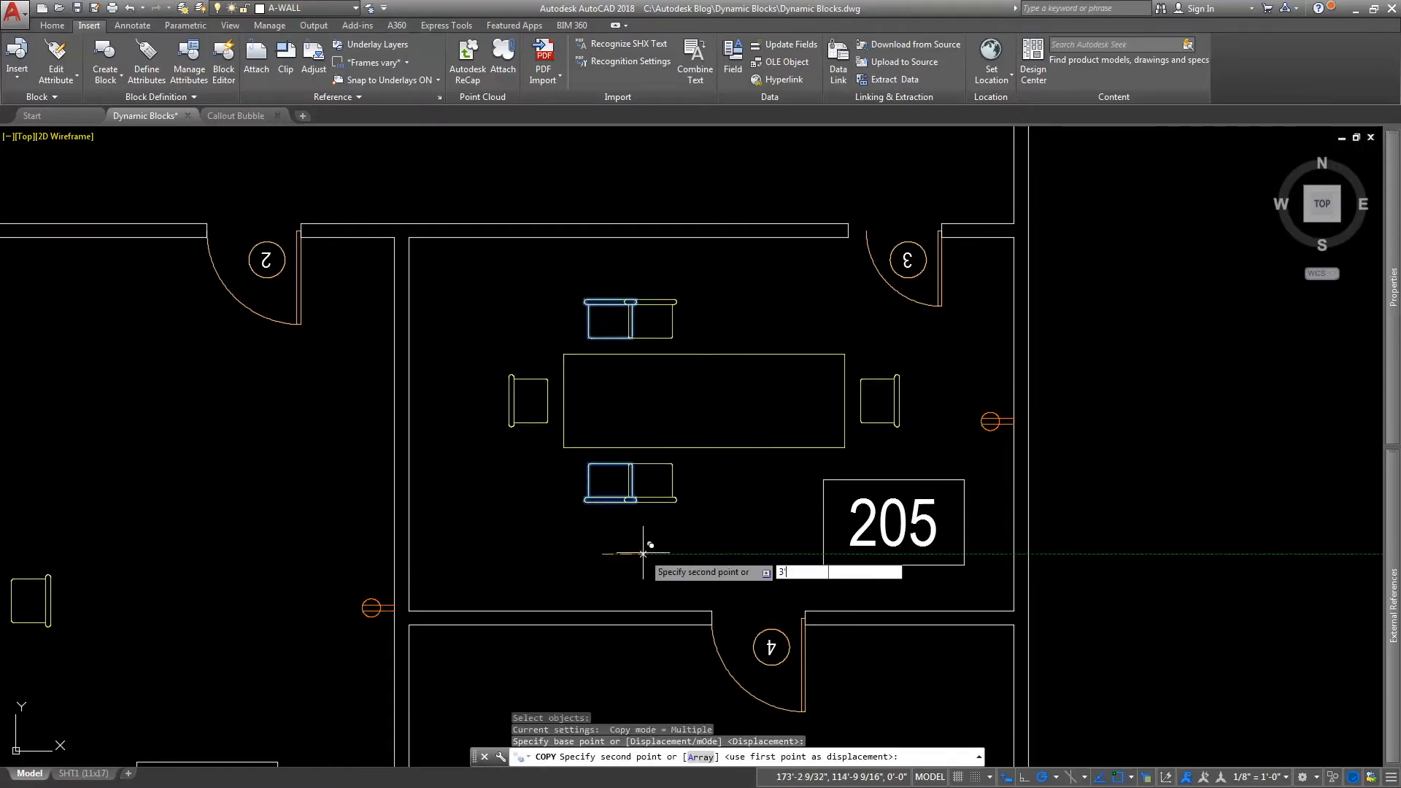
pyautogui.press('Return')
pyautogui.scroll(-2, 588, 509)
pyautogui.press('Escape')
# Lengthen the dynamic table block in room 204 to the right until it has four chairs along each long side
pyautogui.moveTo(392, 522); pyautogui.dragTo(732, 427, button='middle')
pyautogui.click(657, 448)
pyautogui.click(571, 482)
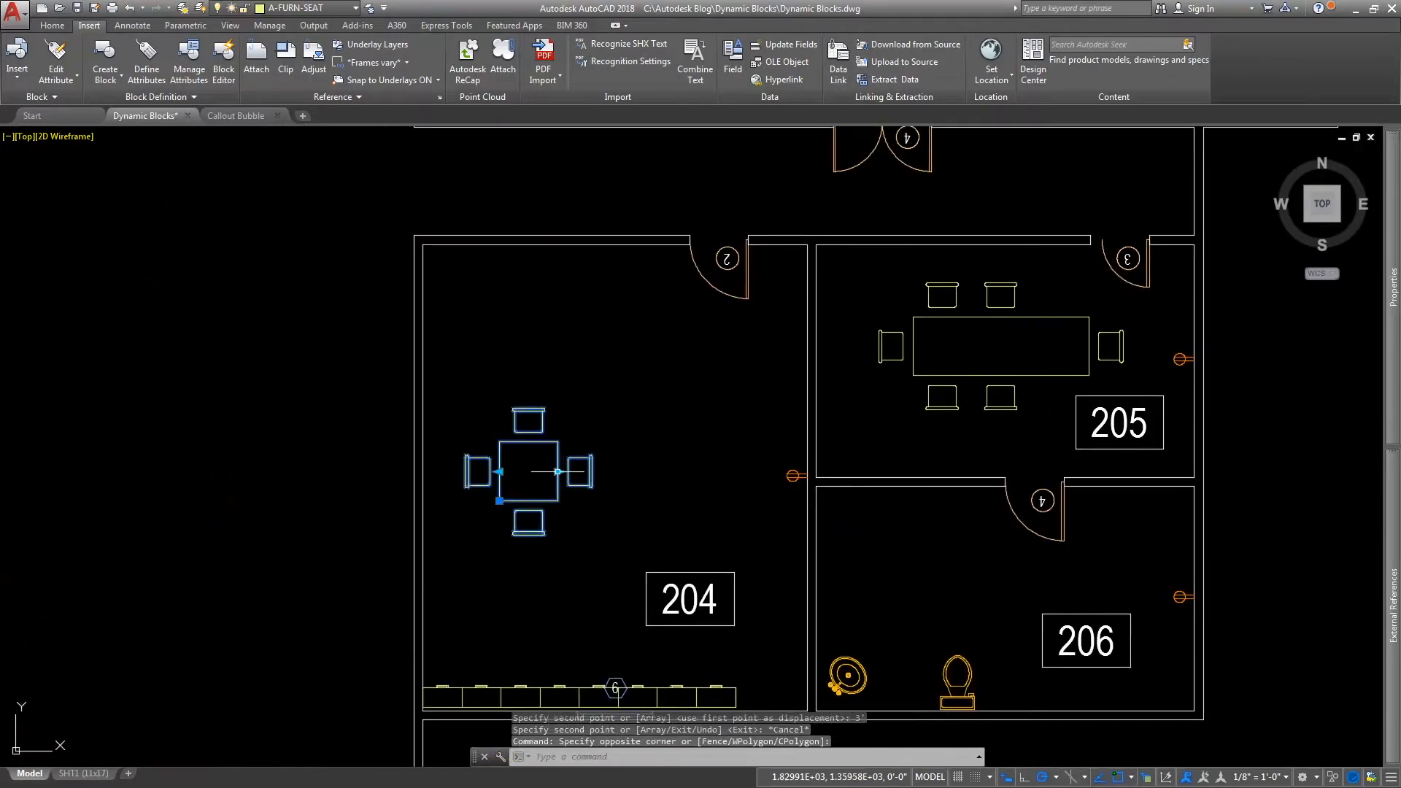
pyautogui.click(558, 471)
pyautogui.click(763, 474)
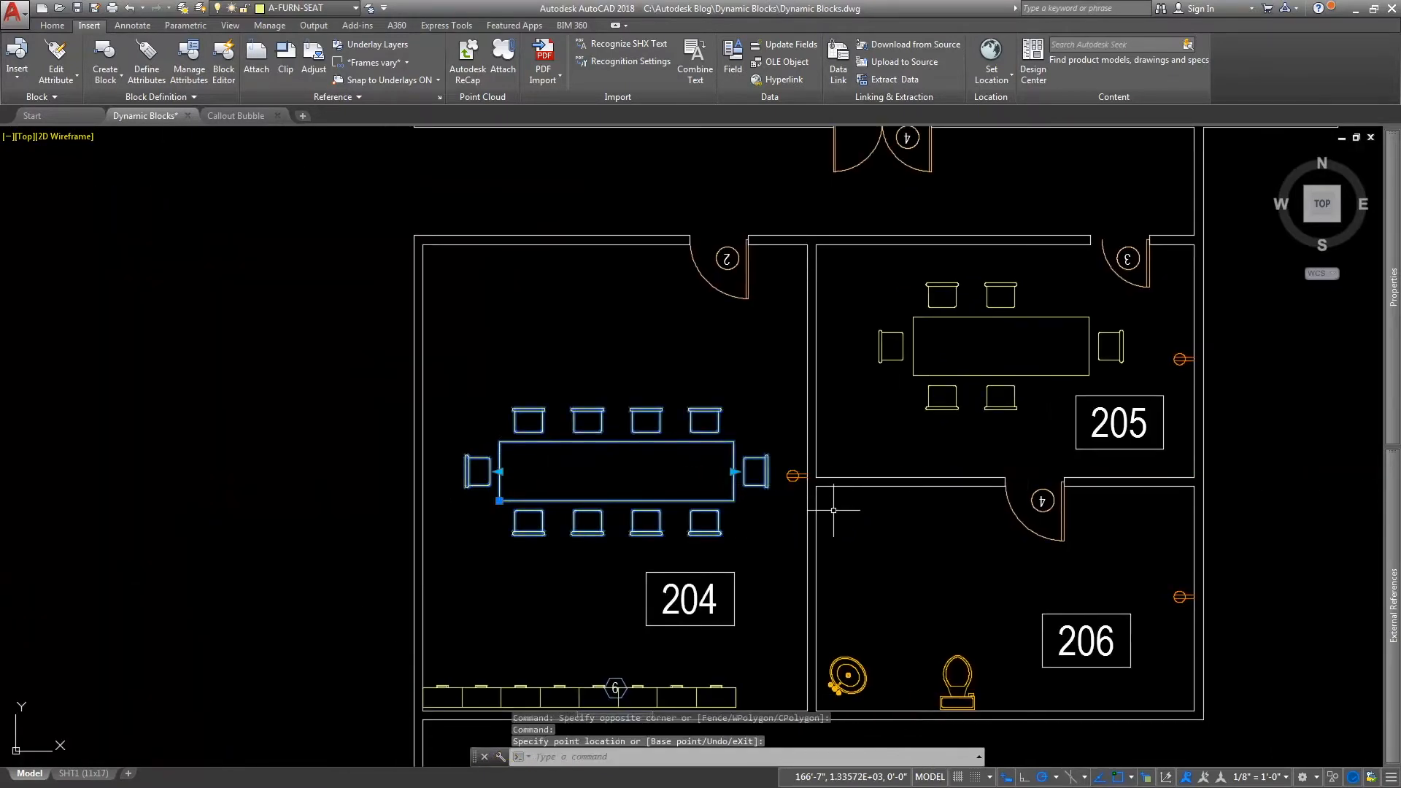
pyautogui.press('Escape')
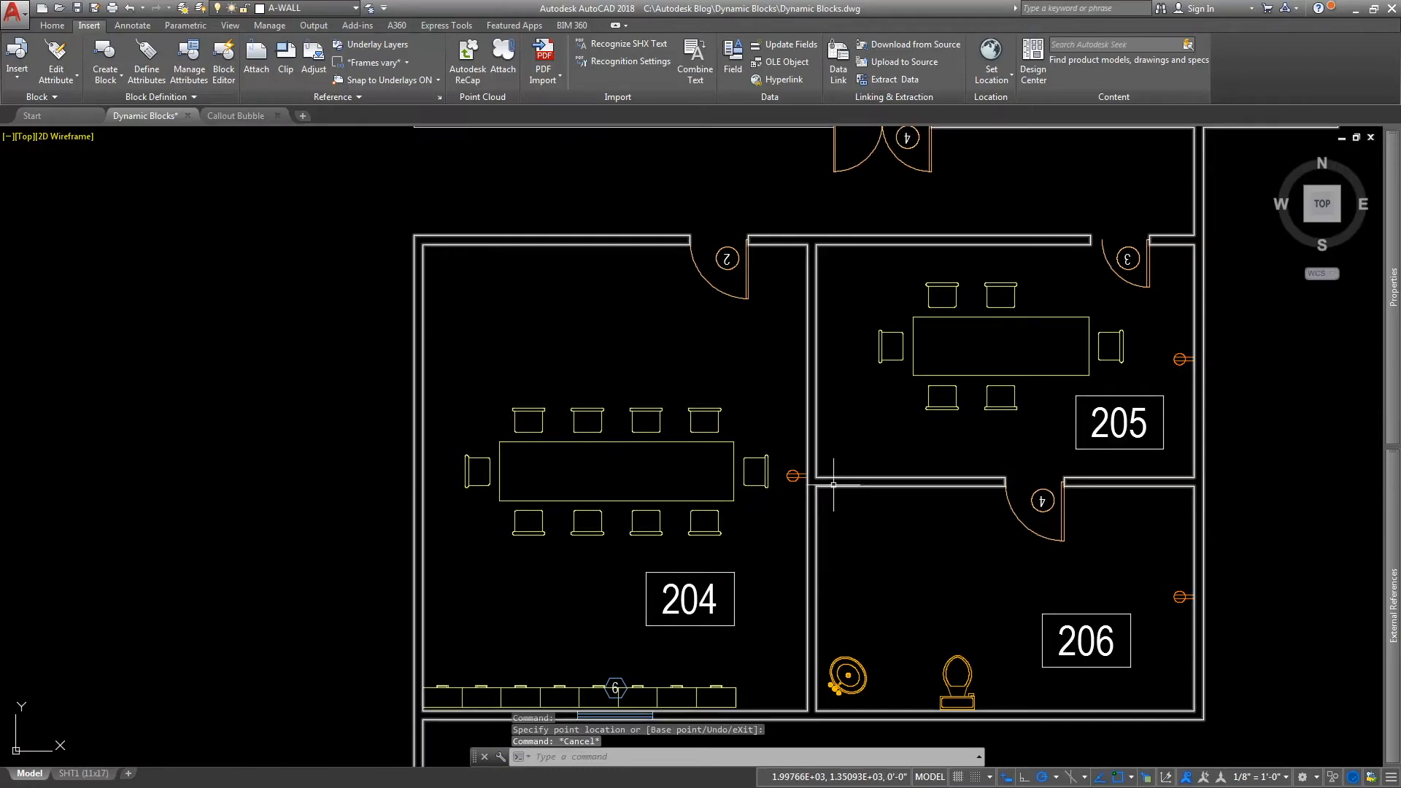
# Copy the pedestal sink in the DETAILS area straight down below the original
pyautogui.scroll(-1, 737, 537)
pyautogui.scroll(-1, 751, 510)
pyautogui.moveTo(753, 513); pyautogui.dragTo(729, 494, button='middle')
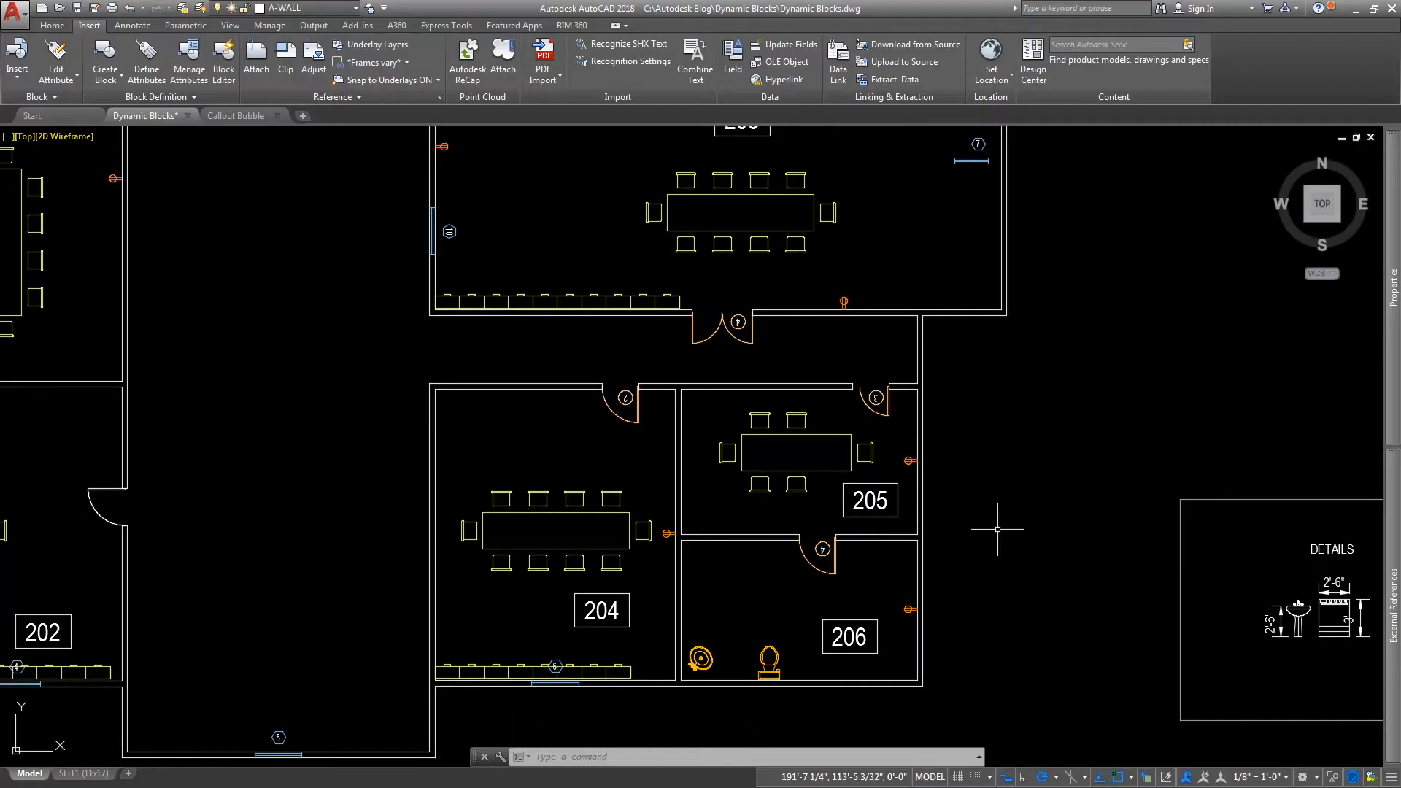
pyautogui.moveTo(997, 529); pyautogui.dragTo(519, 386, button='middle')
pyautogui.scroll(6, 831, 504)
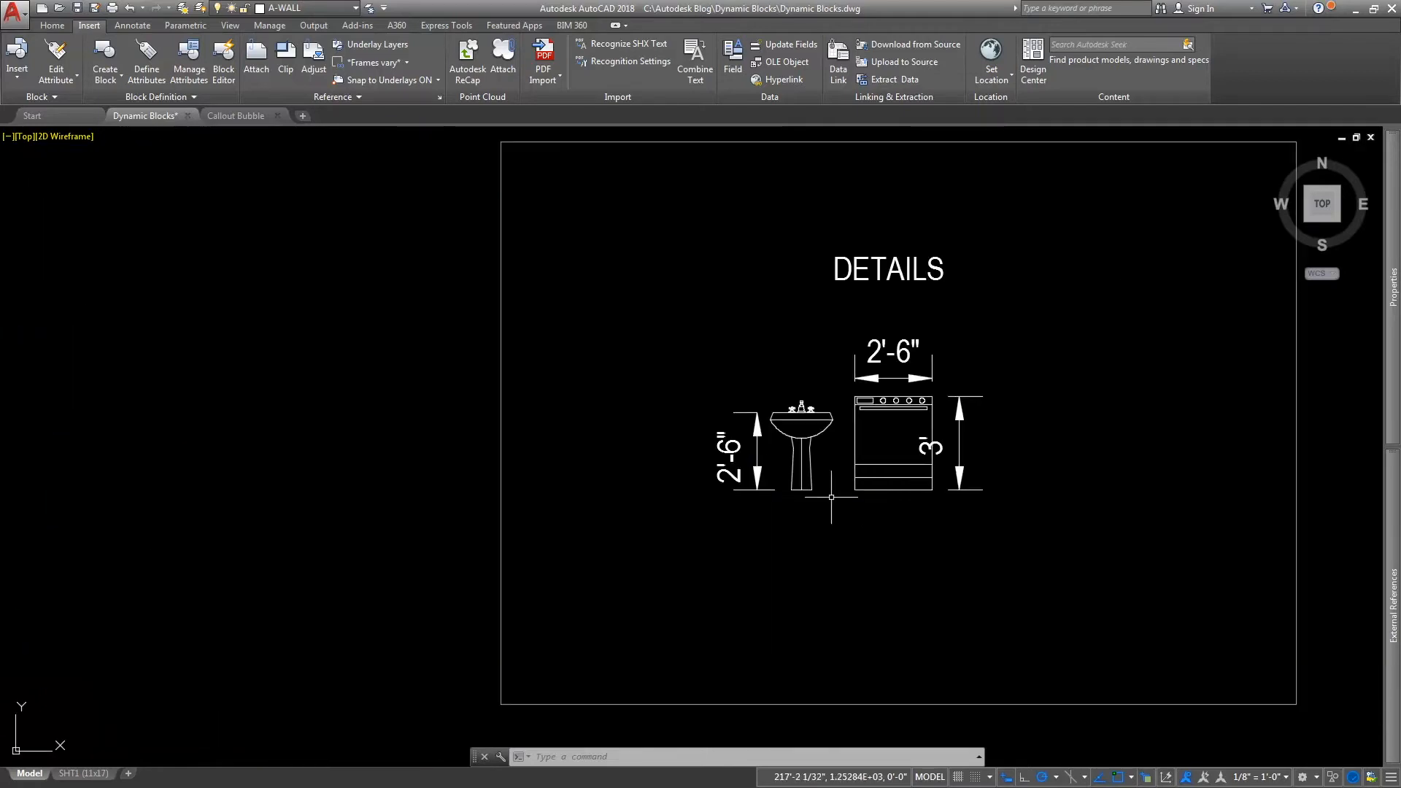
pyautogui.write('c')
pyautogui.press('Return')
pyautogui.click(690, 413)
pyautogui.click(652, 422)
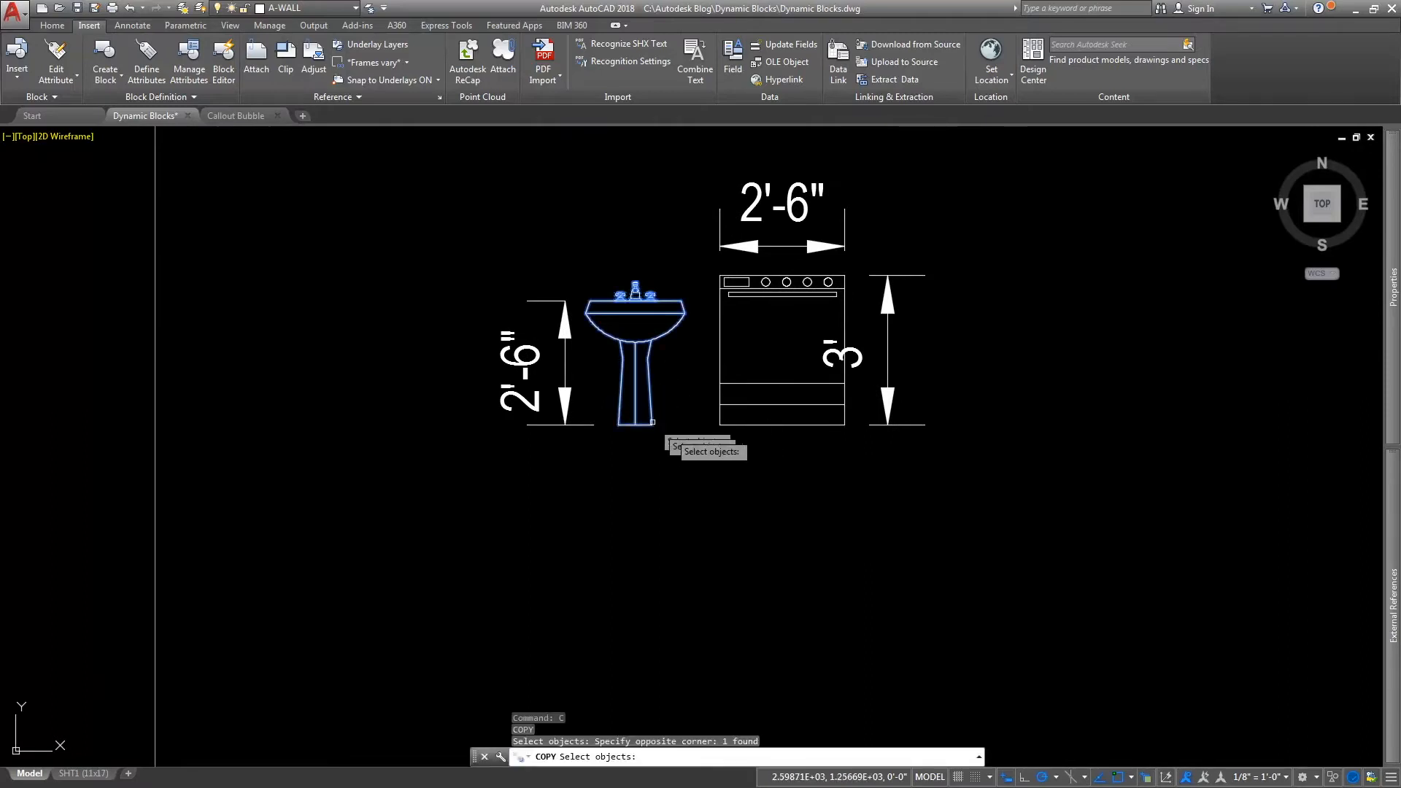
pyautogui.press('Return')
pyautogui.click(1017, 364)
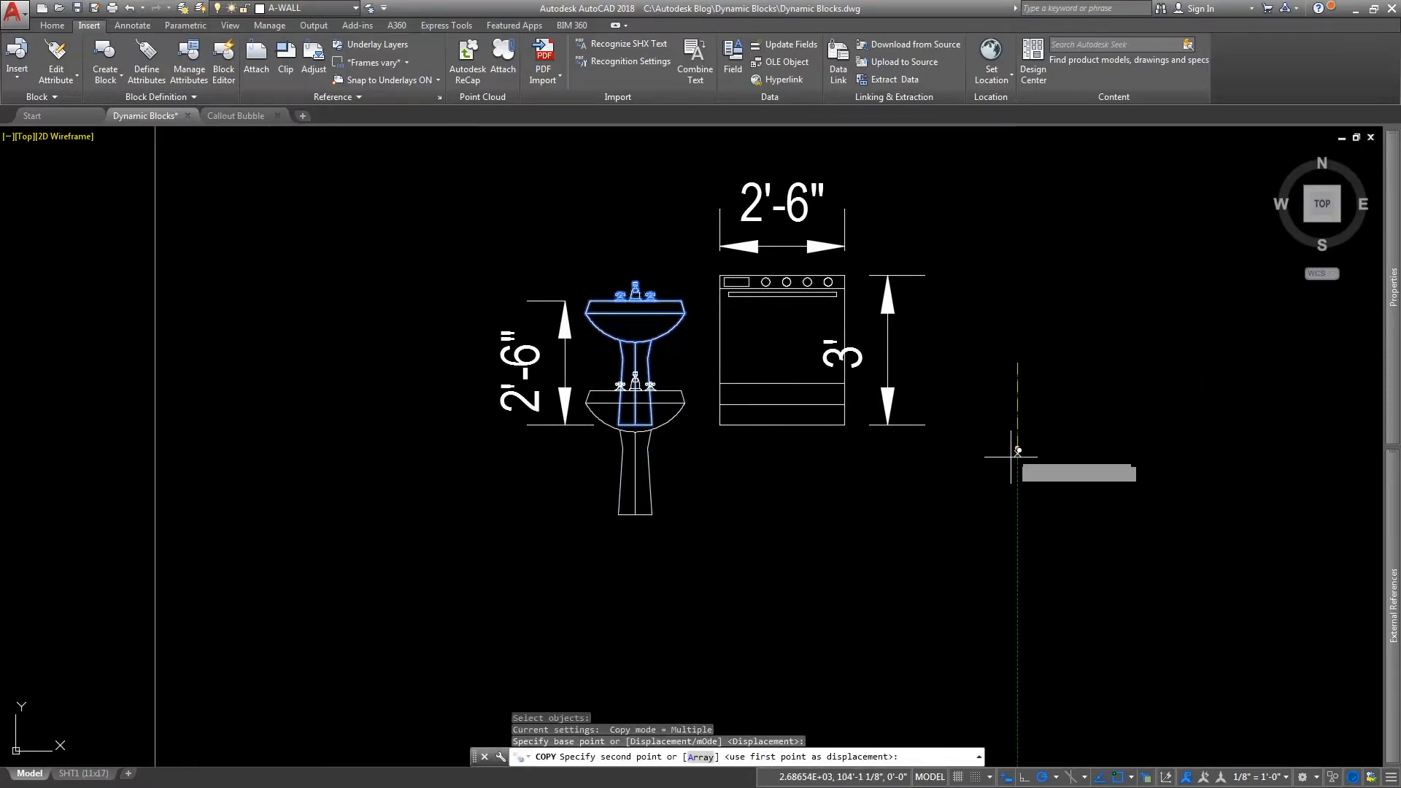
pyautogui.click(1018, 576)
pyautogui.moveTo(897, 550)
pyautogui.mouseDown(button='middle')
pyautogui.moveTo(1063, 463)
pyautogui.moveTo(1042, 478)
pyautogui.mouseUp(button='middle')
pyautogui.press('Escape')
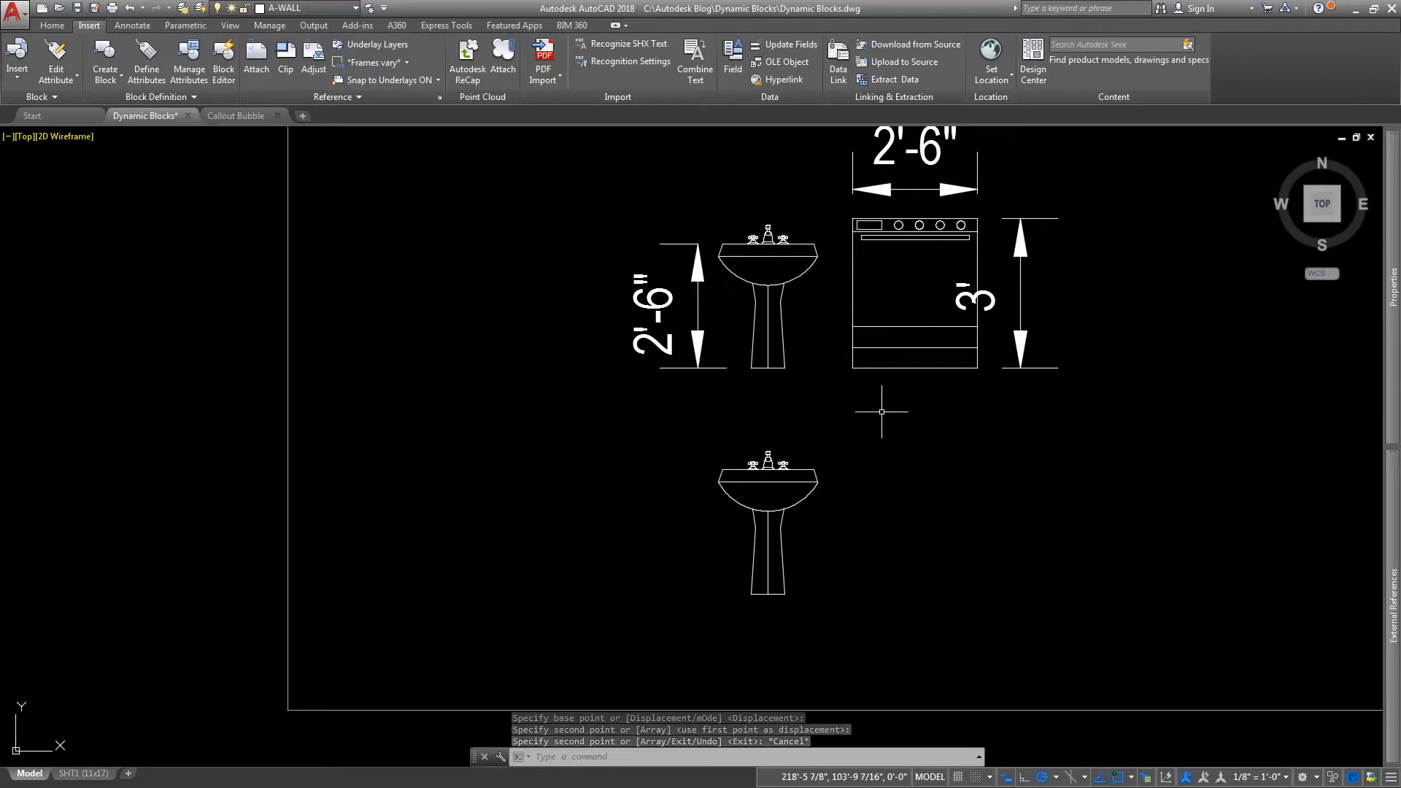
# Copy the stove in the DETAILS area about 4'-4" straight down, beside the copied sink
pyautogui.press('Return')
pyautogui.click(916, 370)
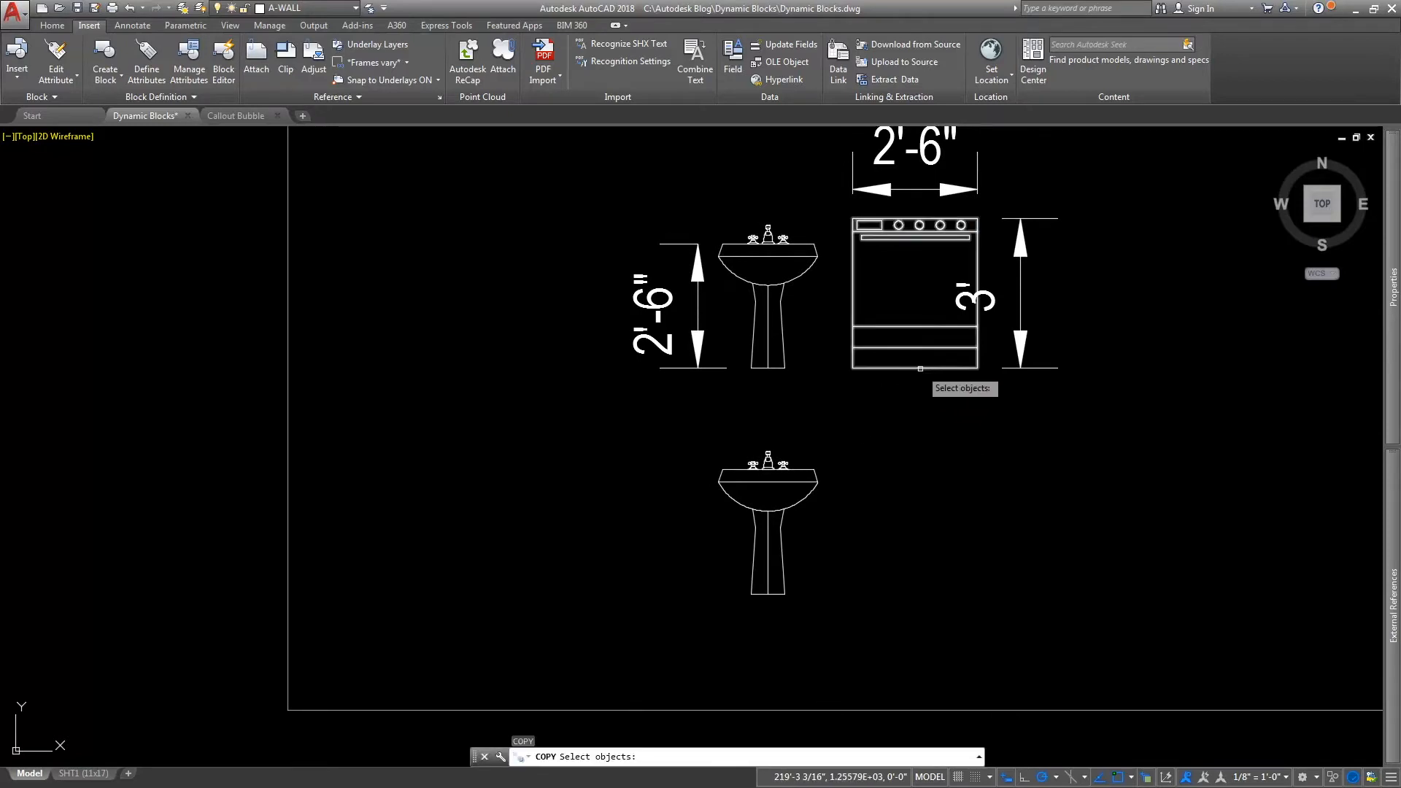
pyautogui.press('Return')
pyautogui.click(1173, 370)
pyautogui.click(1173, 587)
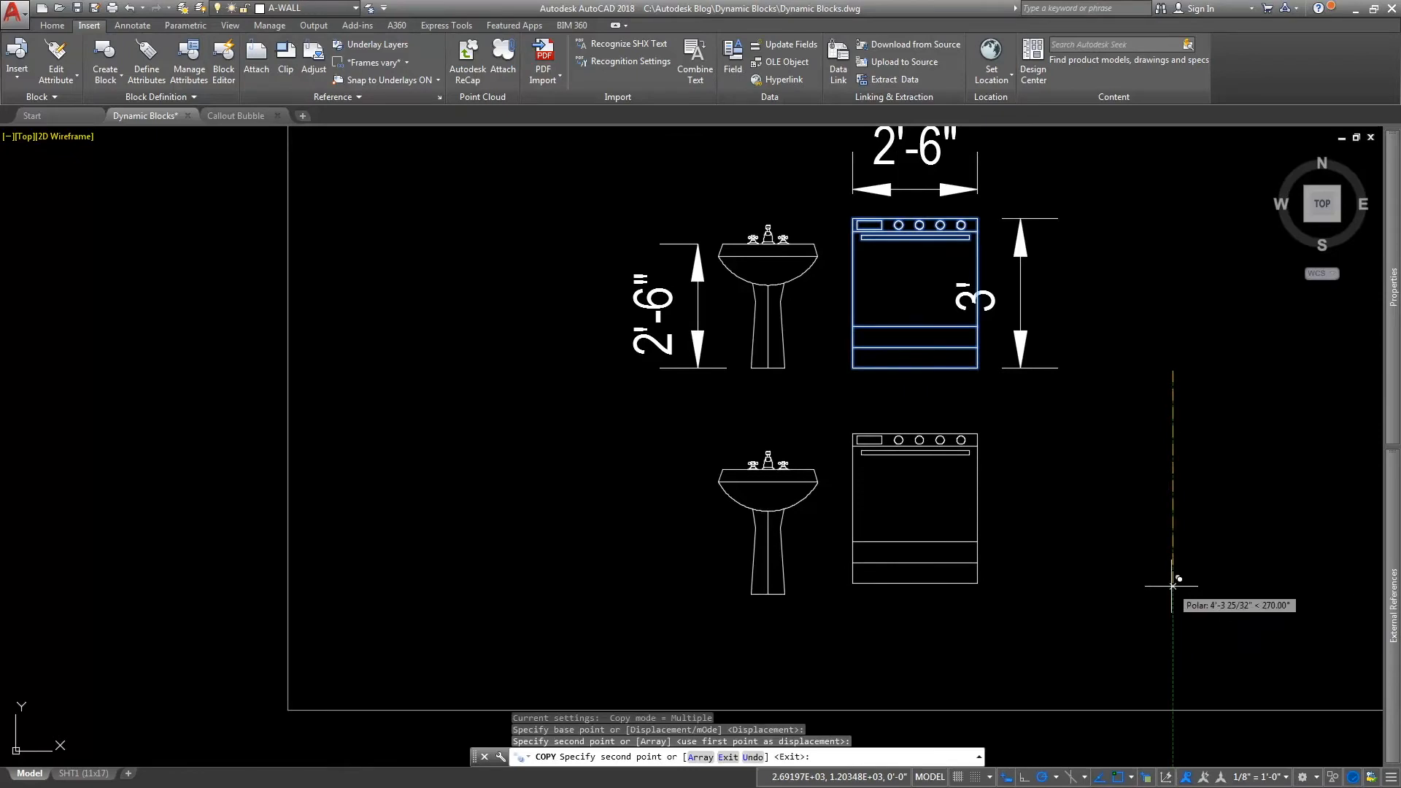
pyautogui.press('Escape')
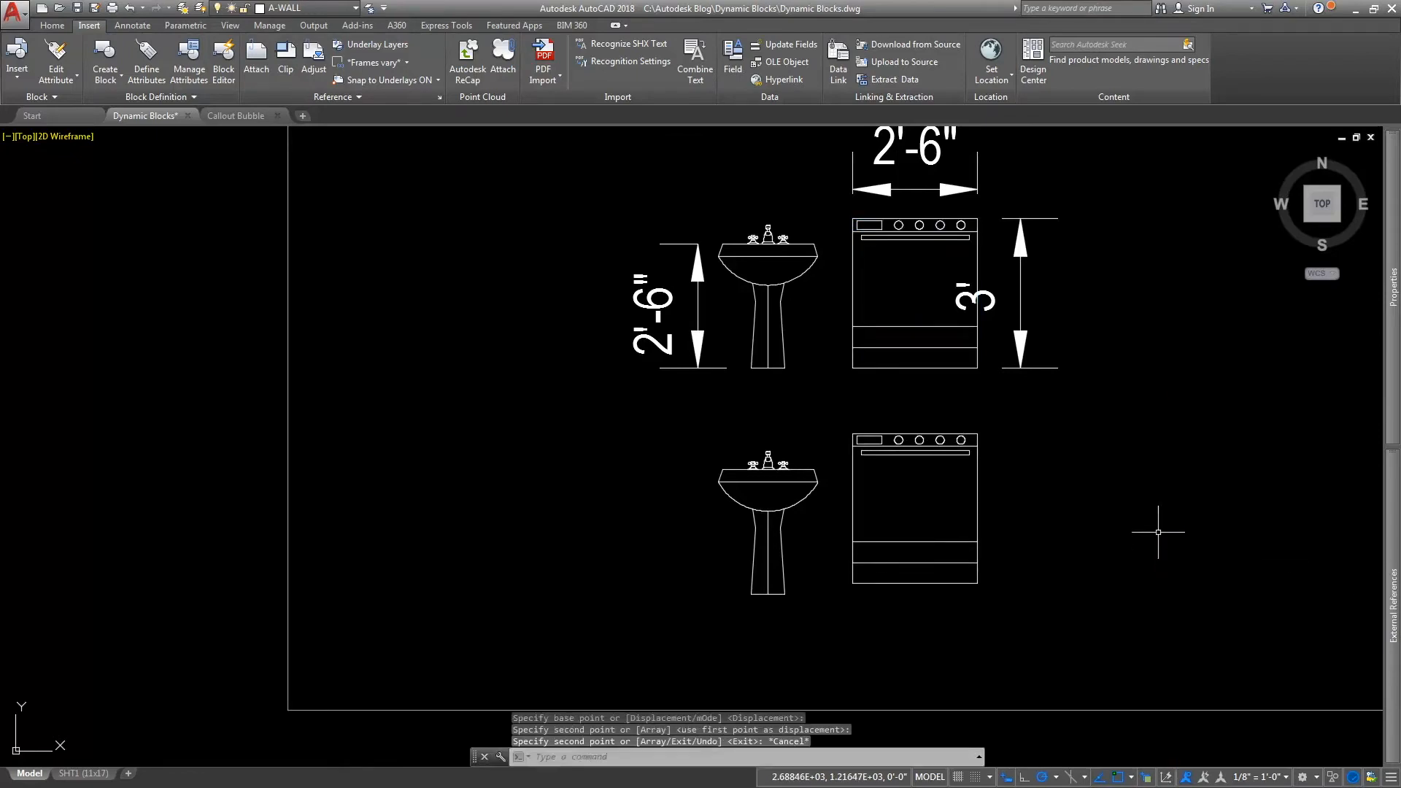
# Switch the copied sink to the Bathroom - Plan visibility state and move it up beneath the original sink
pyautogui.click(789, 471)
pyautogui.click(884, 446)
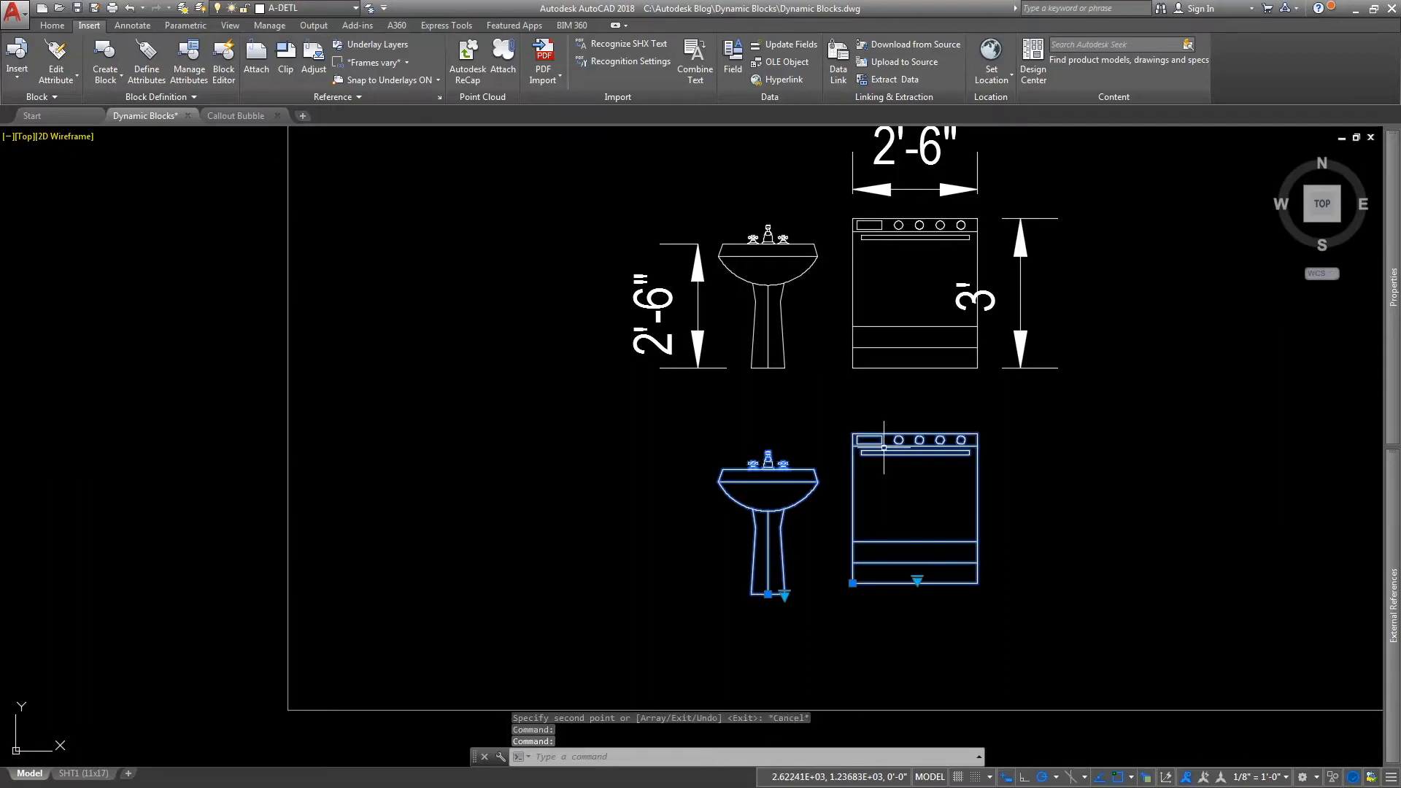
pyautogui.click(784, 594)
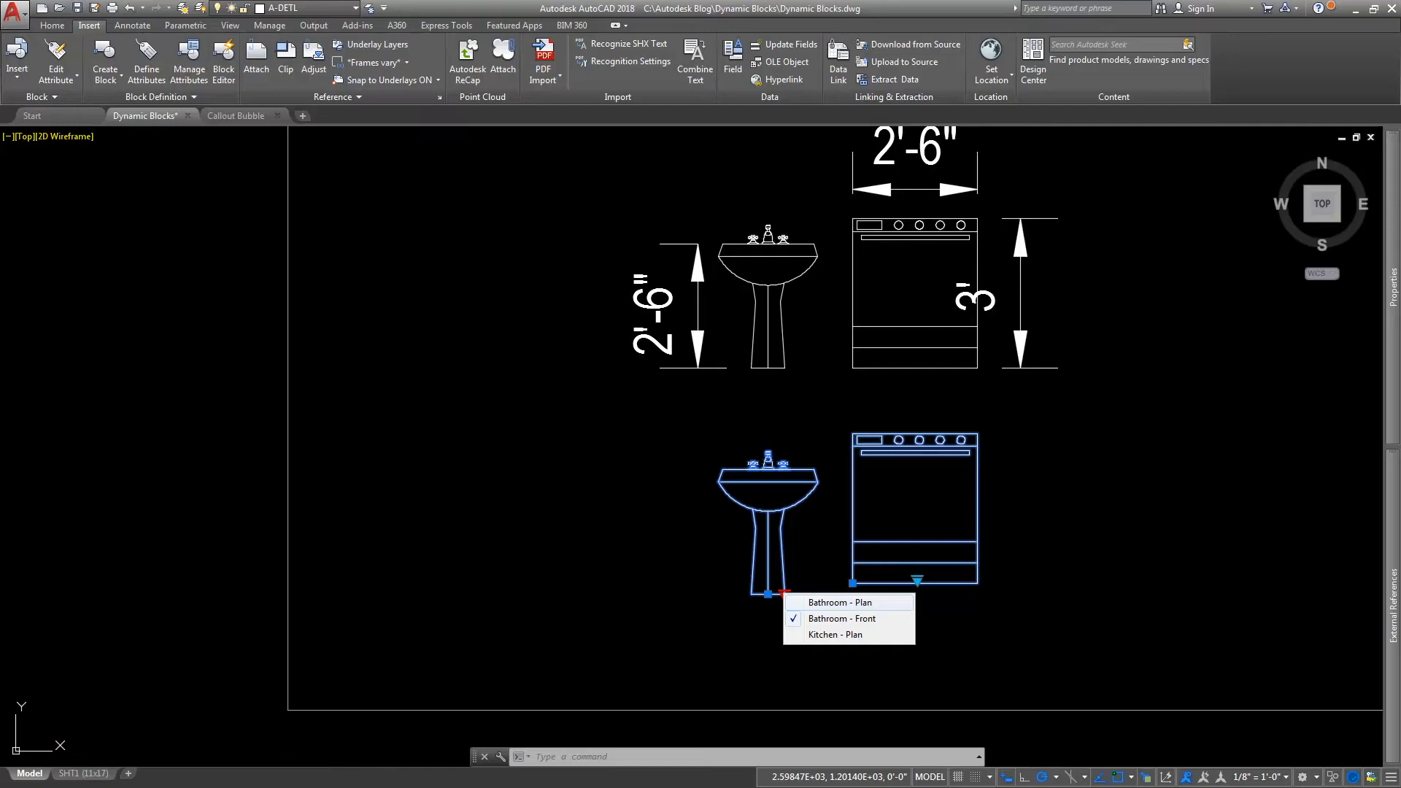
pyautogui.click(839, 602)
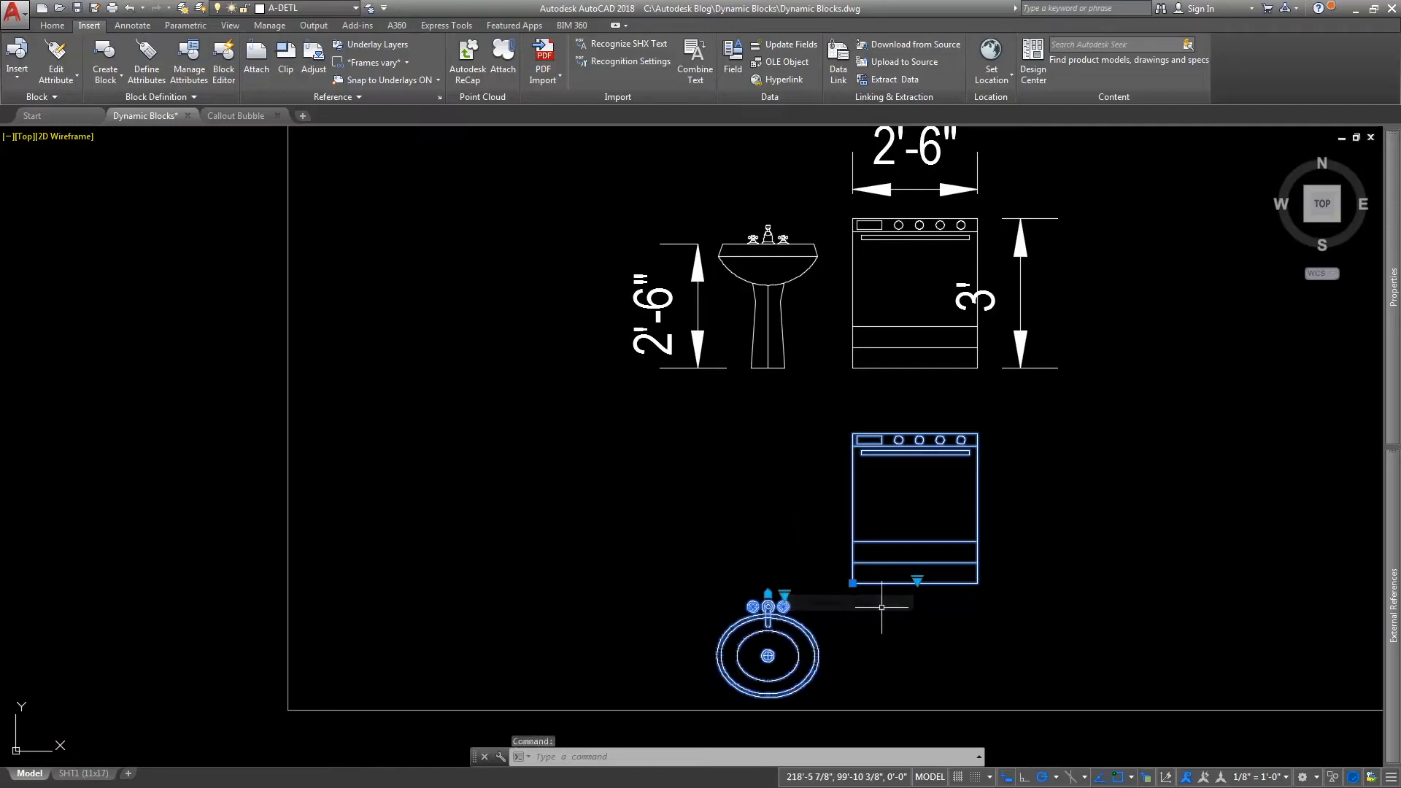
pyautogui.click(768, 594)
pyautogui.click(756, 470)
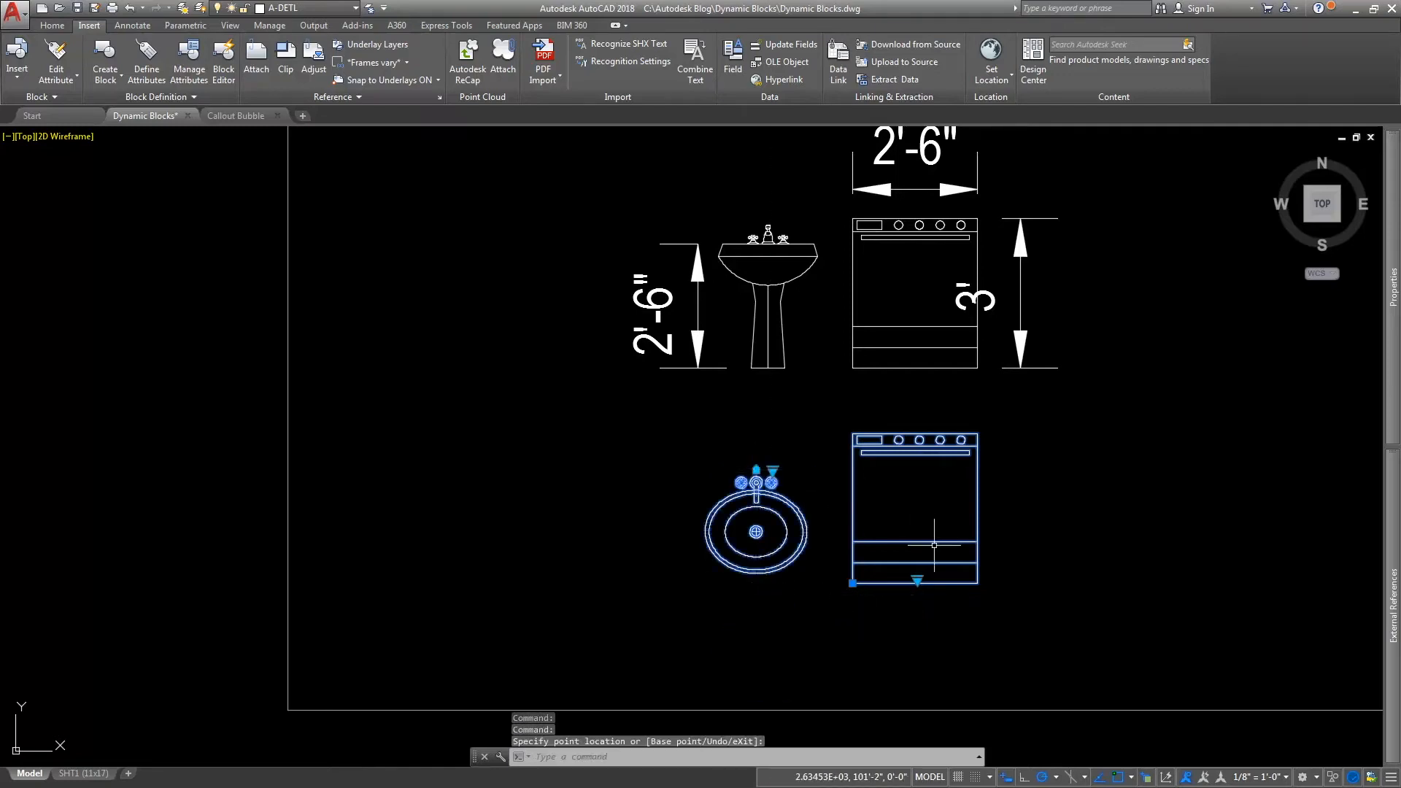
# Switch the copied stove block to its plan view and clear the selection
pyautogui.click(917, 580)
pyautogui.click(952, 589)
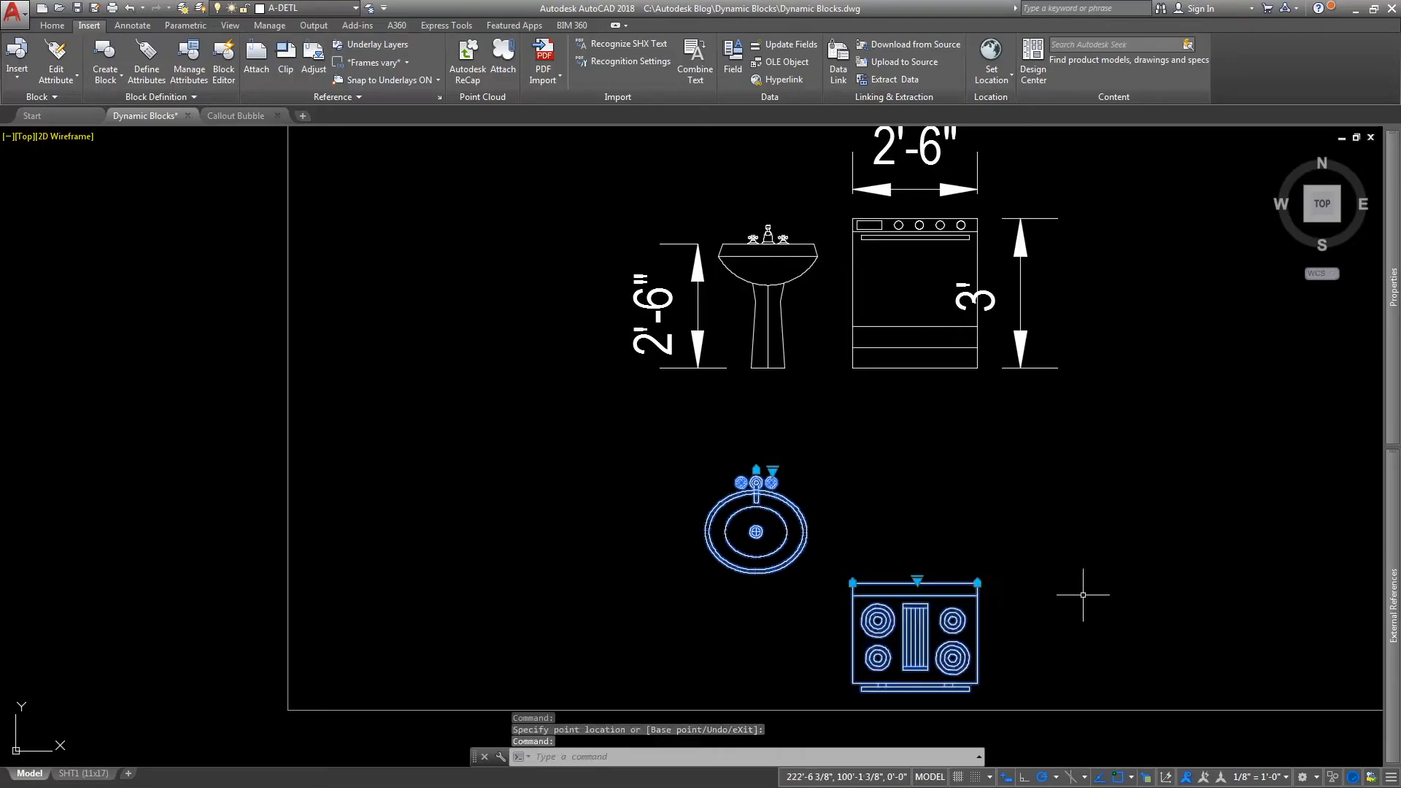
pyautogui.press('Escape')
pyautogui.scroll(-5, 916, 510)
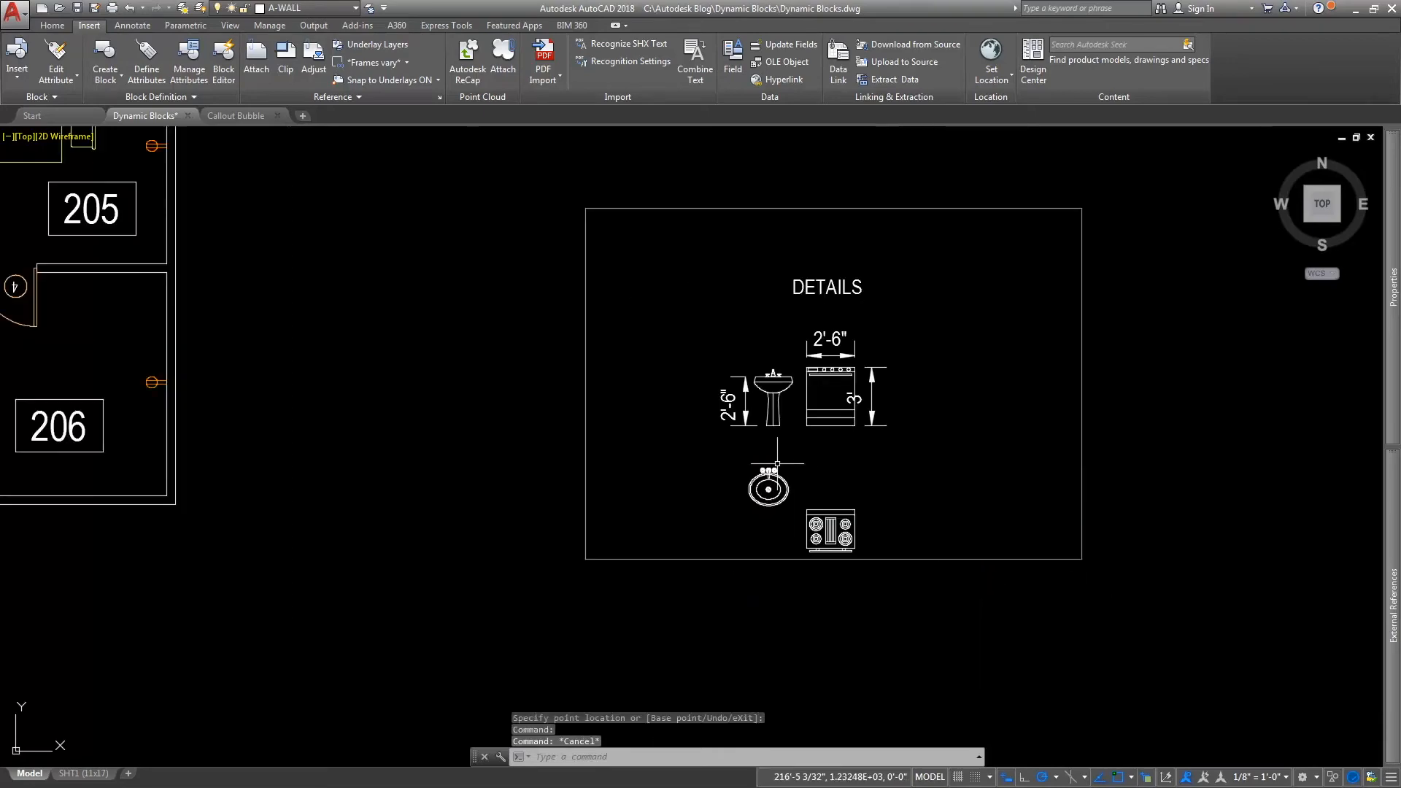
# Display the grips of the double door 4 and door 3 blocks, and stretch door 3 to the opposite jamb of room 205's opening
pyautogui.moveTo(657, 262); pyautogui.dragTo(1006, 382, button='middle')
pyautogui.scroll(6, 974, 322)
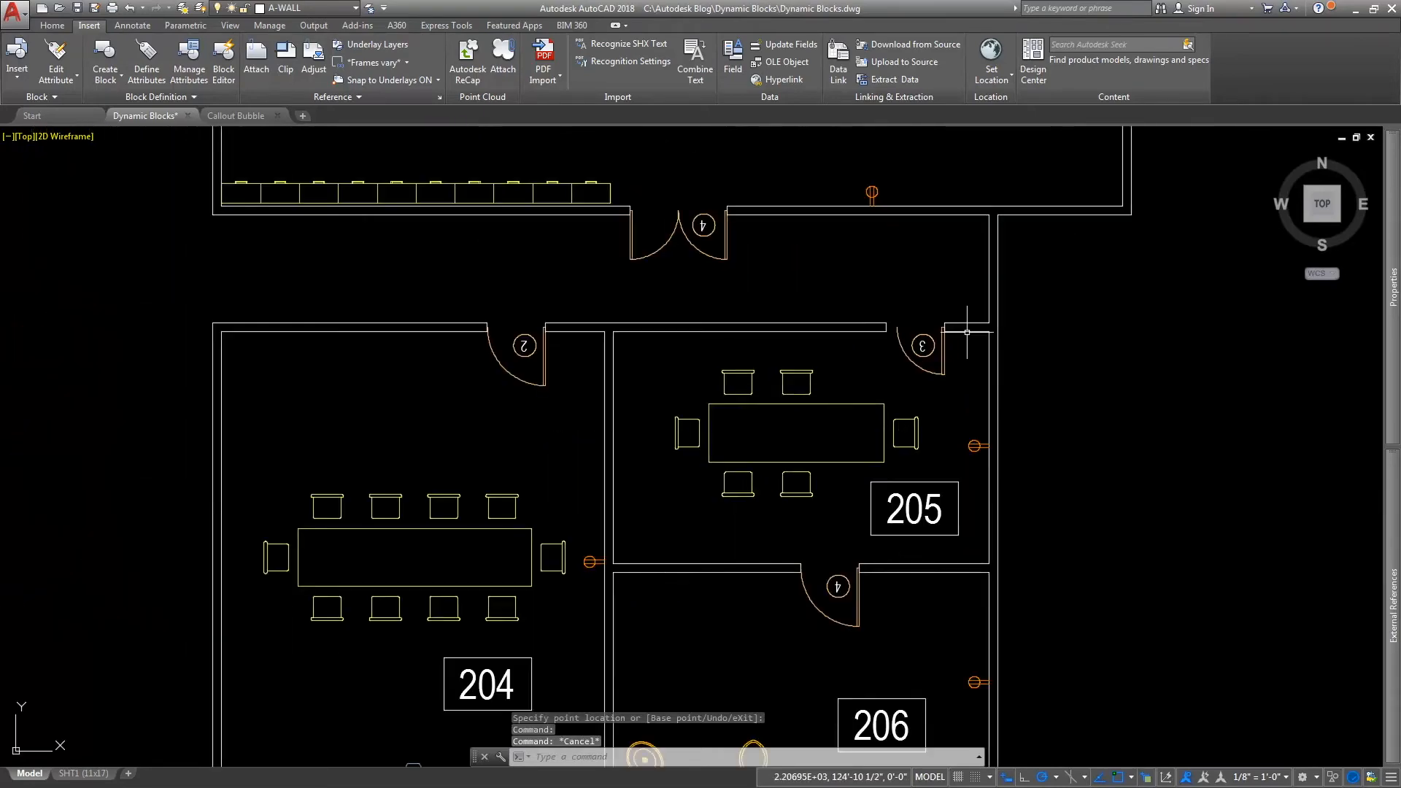
pyautogui.moveTo(975, 321)
pyautogui.mouseDown(button='middle')
pyautogui.moveTo(963, 365)
pyautogui.moveTo(1035, 499)
pyautogui.mouseUp(button='middle')
pyautogui.click(465, 261)
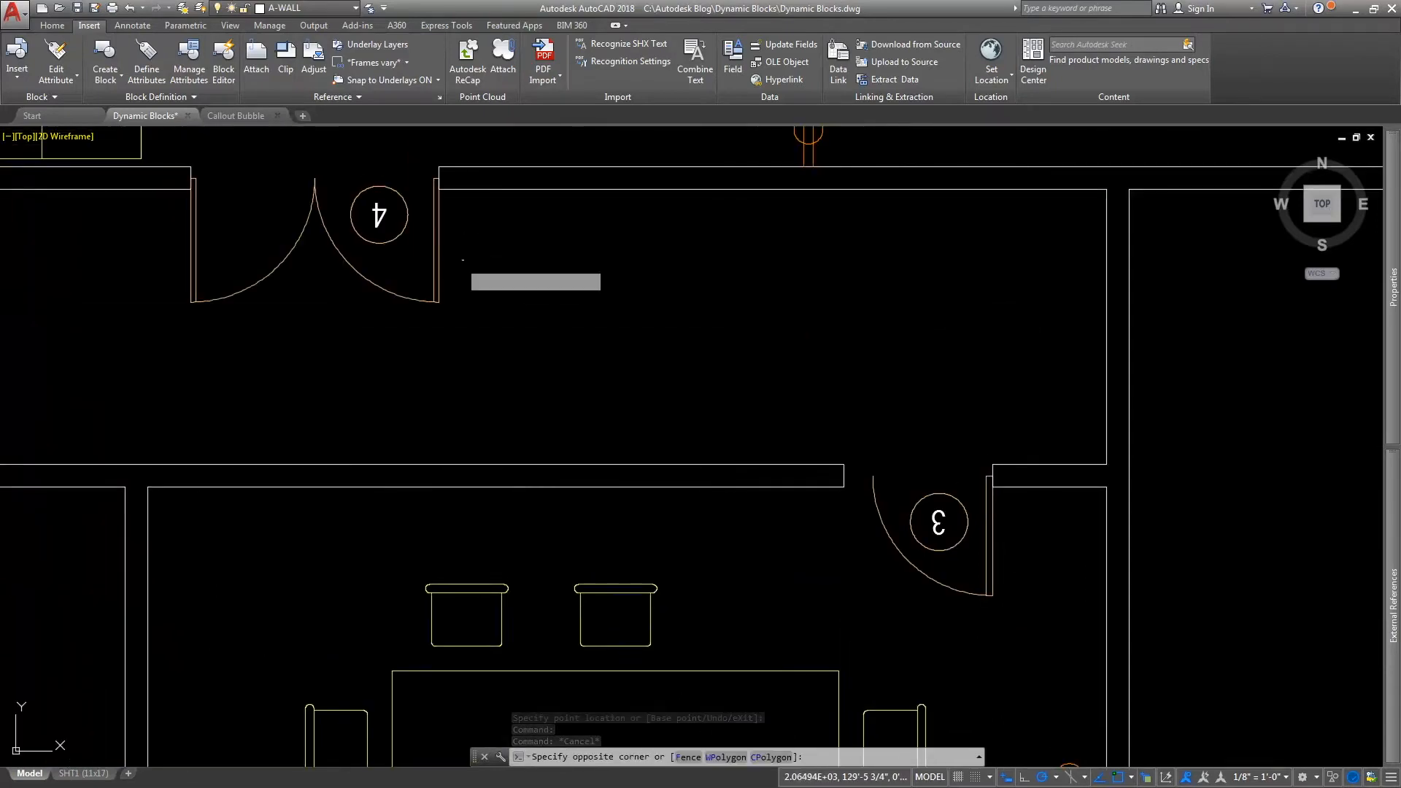
pyautogui.click(410, 328)
pyautogui.click(949, 461)
pyautogui.click(923, 529)
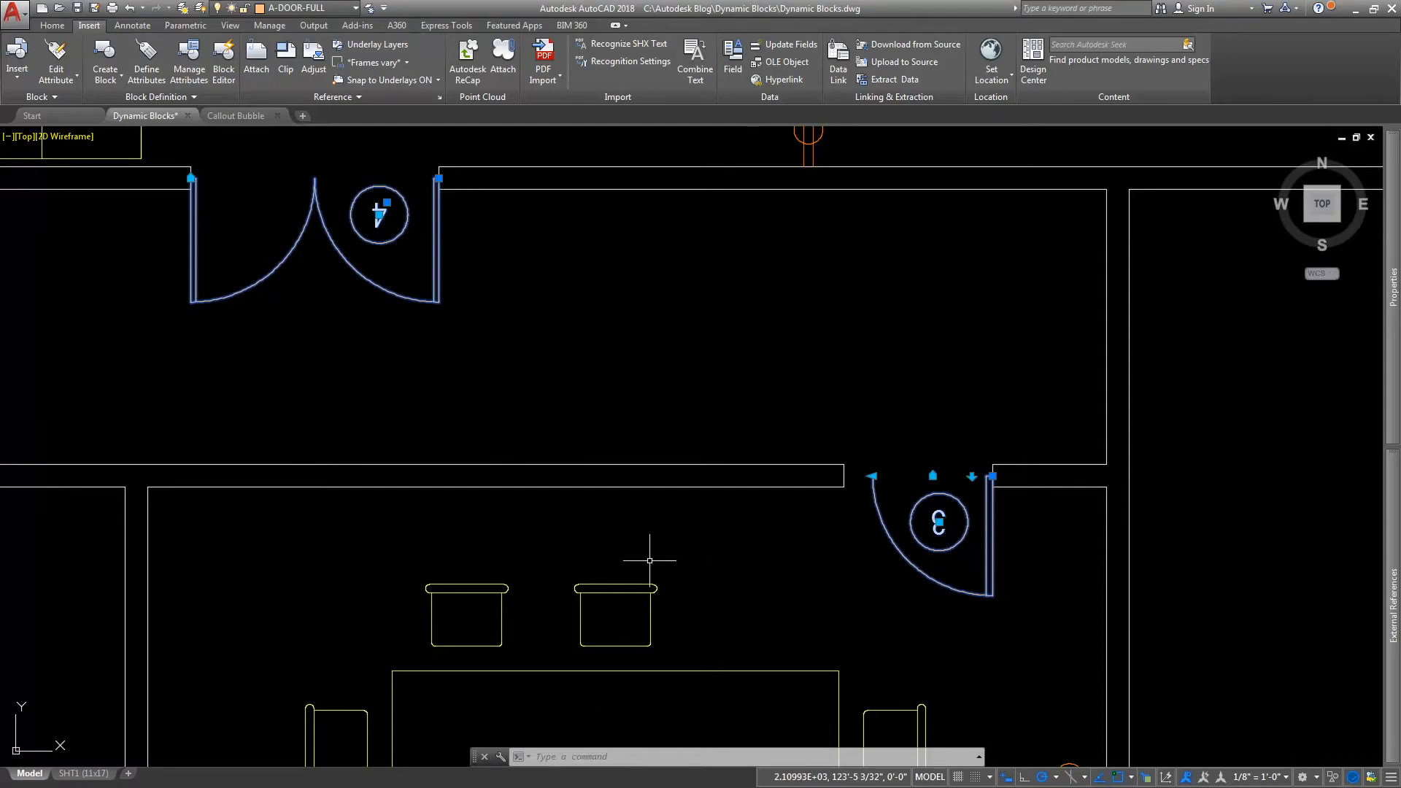
pyautogui.moveTo(1024, 543)
pyautogui.mouseDown(button='middle')
pyautogui.moveTo(987, 464)
pyautogui.moveTo(844, 409)
pyautogui.moveTo(837, 428)
pyautogui.mouseUp(button='middle')
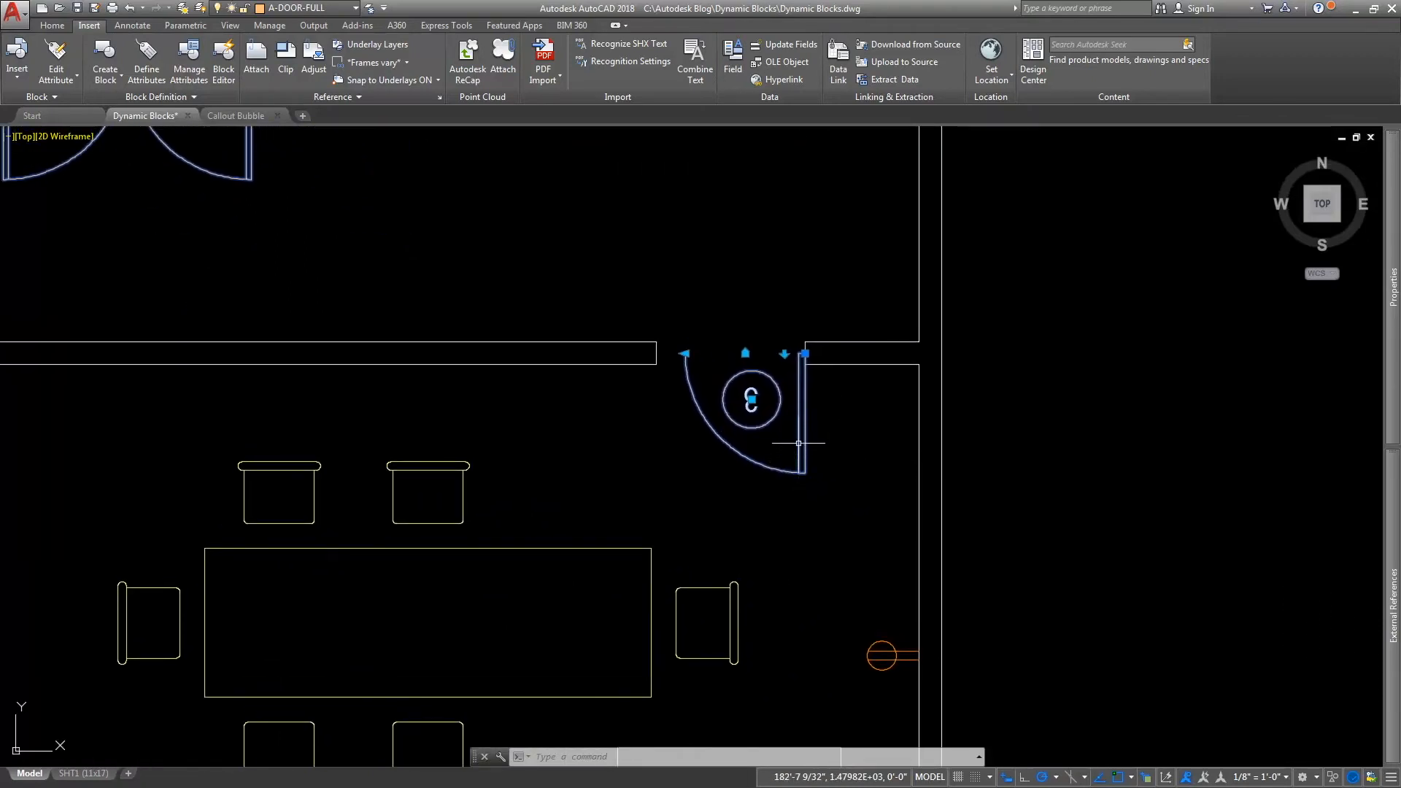
pyautogui.scroll(2, 740, 414)
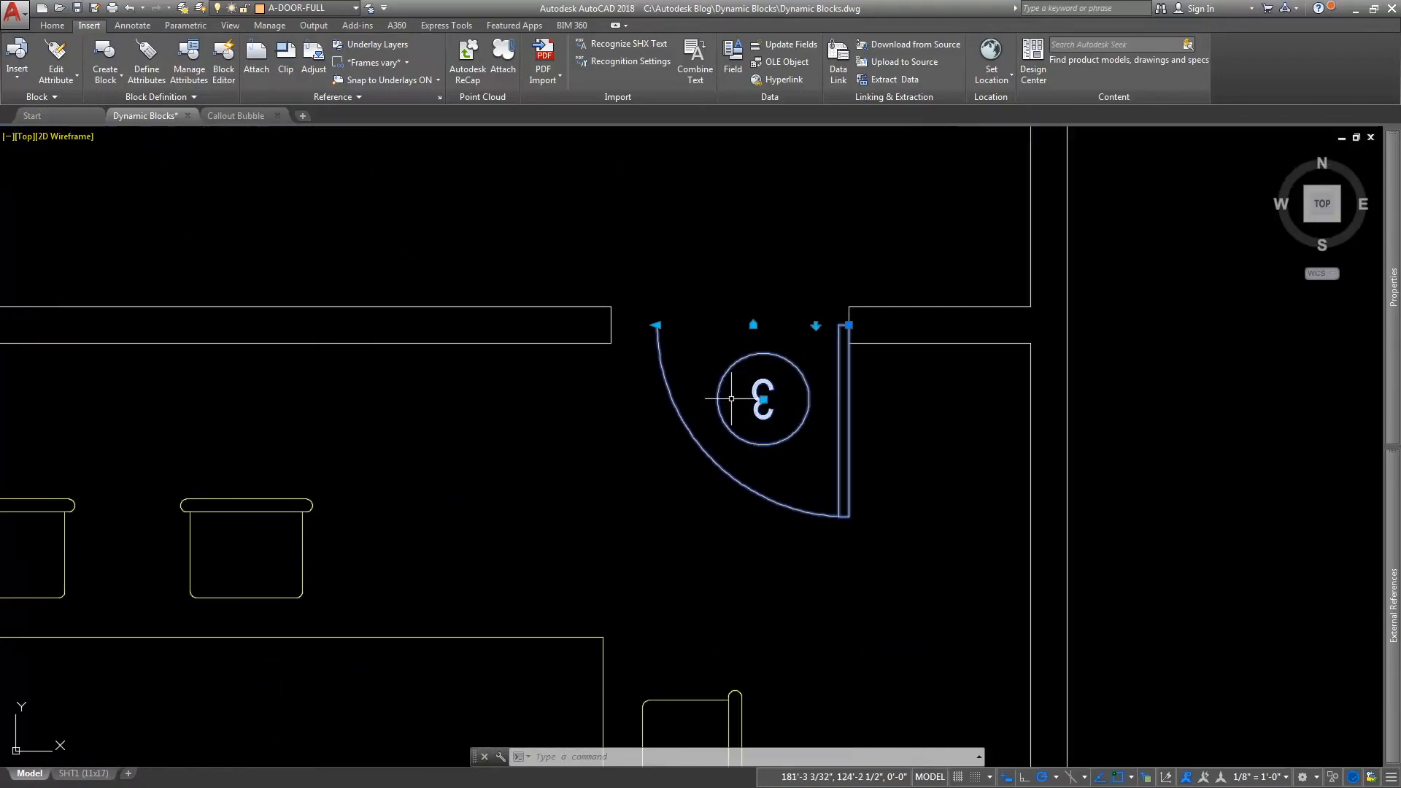
pyautogui.click(656, 324)
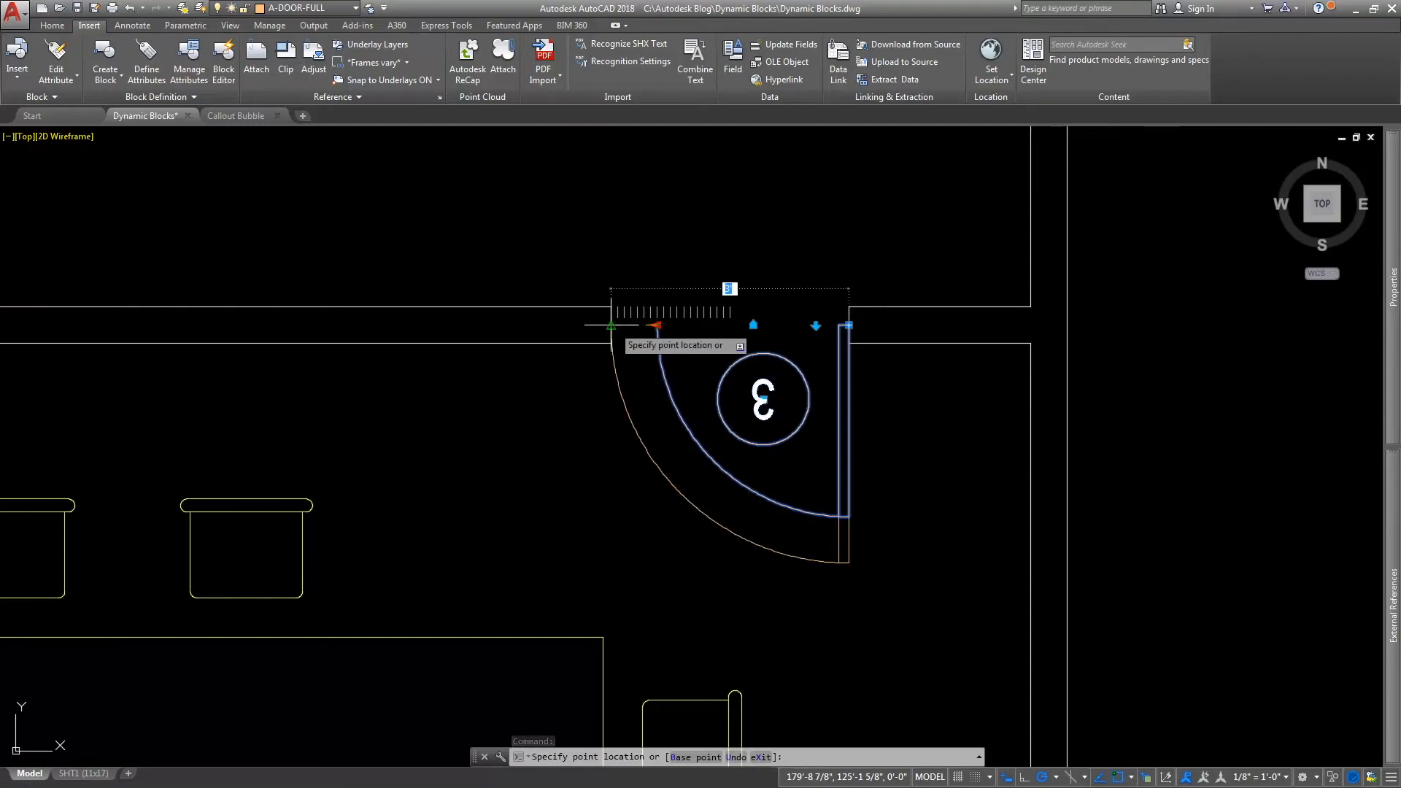
pyautogui.click(611, 325)
pyautogui.scroll(-3, 565, 524)
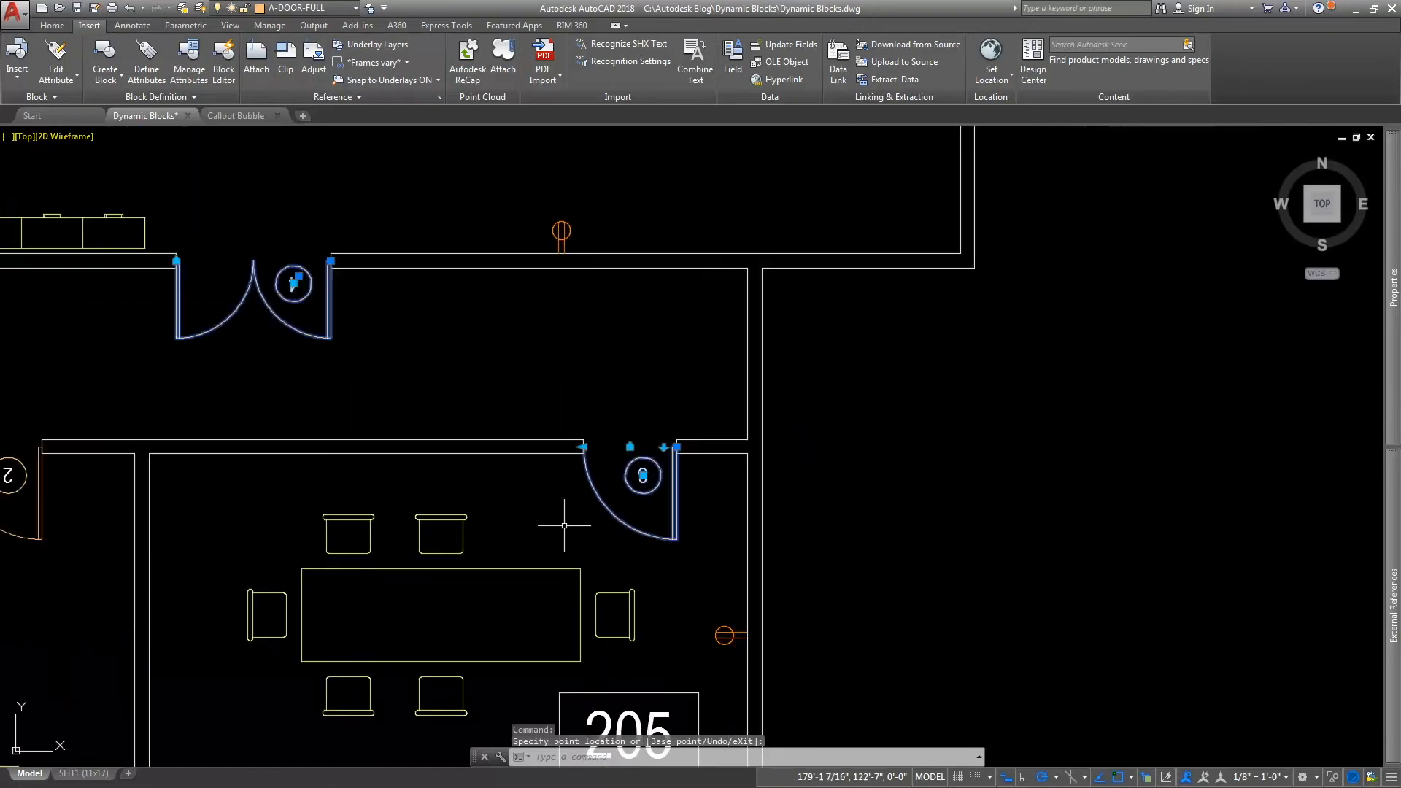
pyautogui.moveTo(385, 528)
pyautogui.mouseDown(button='middle')
pyautogui.moveTo(828, 471)
pyautogui.moveTo(1008, 471)
pyautogui.mouseUp(button='middle')
pyautogui.moveTo(689, 564); pyautogui.dragTo(948, 458, button='middle')
pyautogui.press('Escape')
# Mirror room 202's plain door about a vertical line through the wall's centre, erasing the original so it swings outward
pyautogui.moveTo(329, 529); pyautogui.dragTo(489, 445, button='middle')
pyautogui.scroll(2, 489, 445)
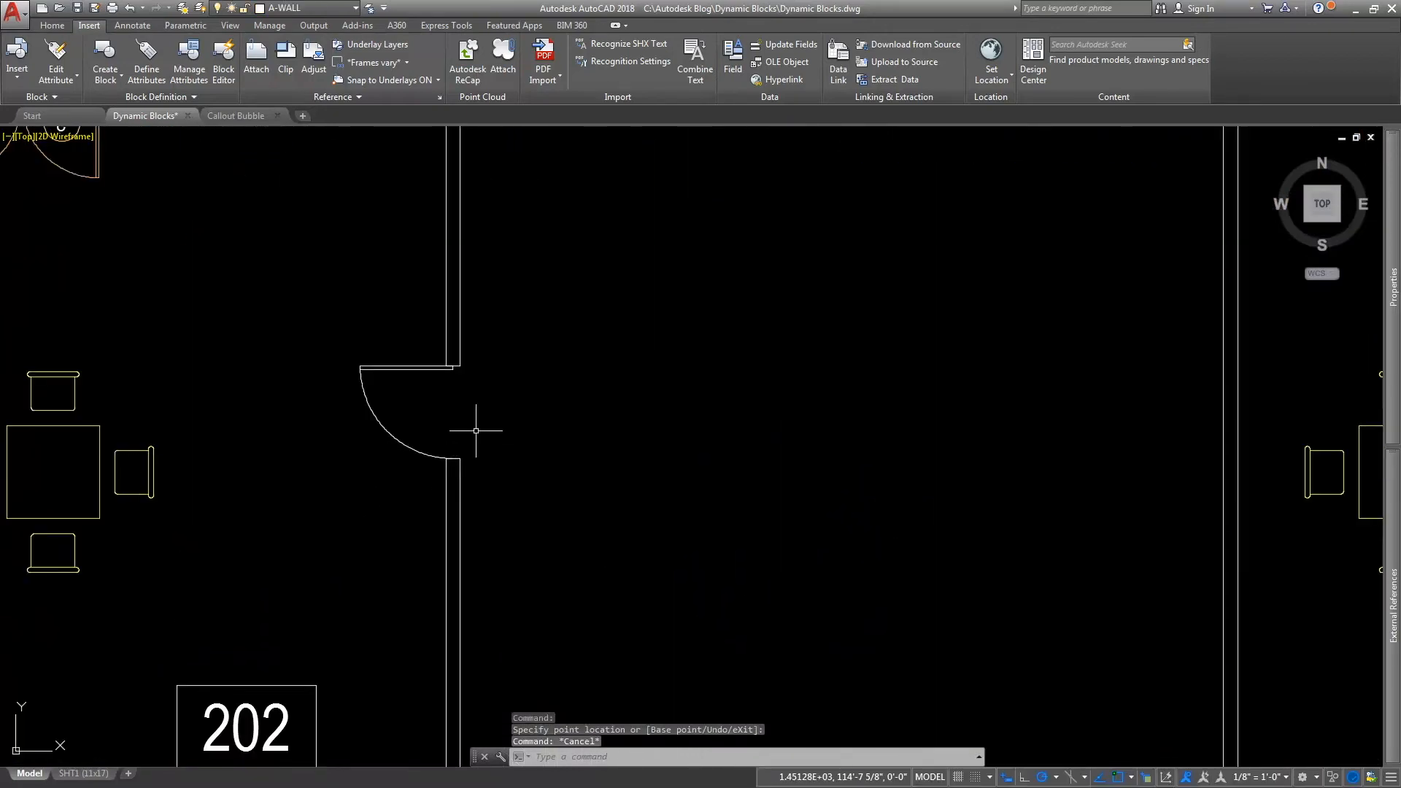
pyautogui.click(403, 309)
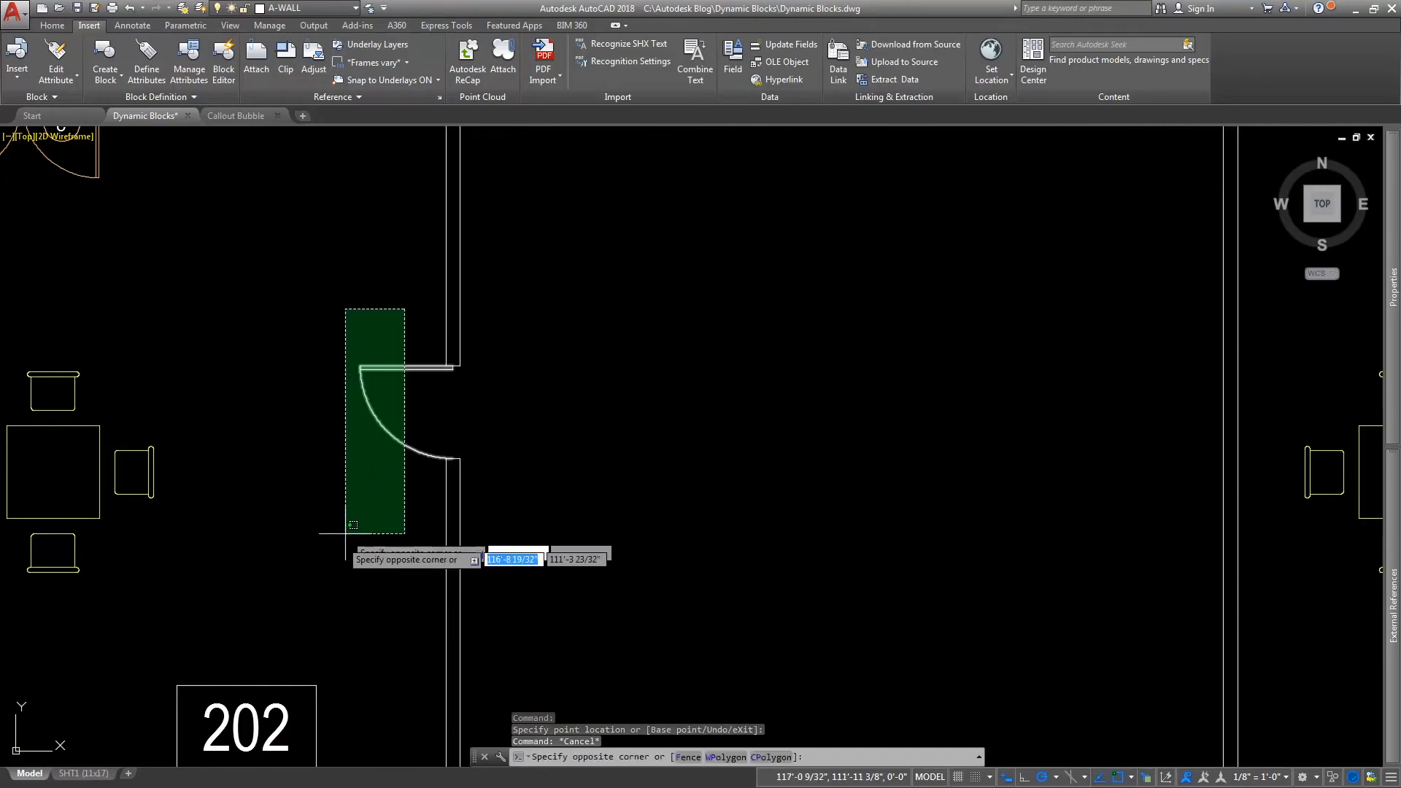
pyautogui.click(345, 531)
pyautogui.write('mi')
pyautogui.press('Return')
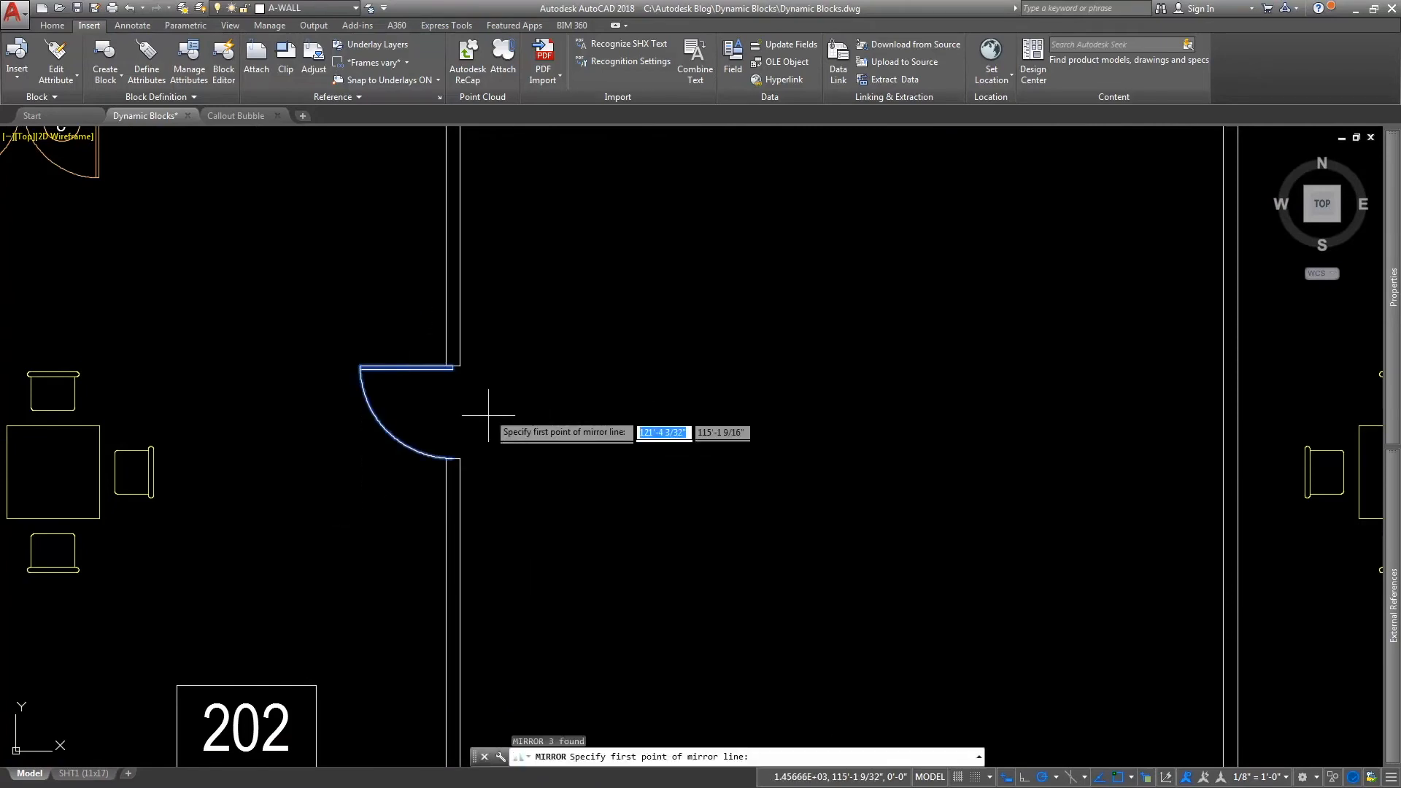
pyautogui.click(453, 365)
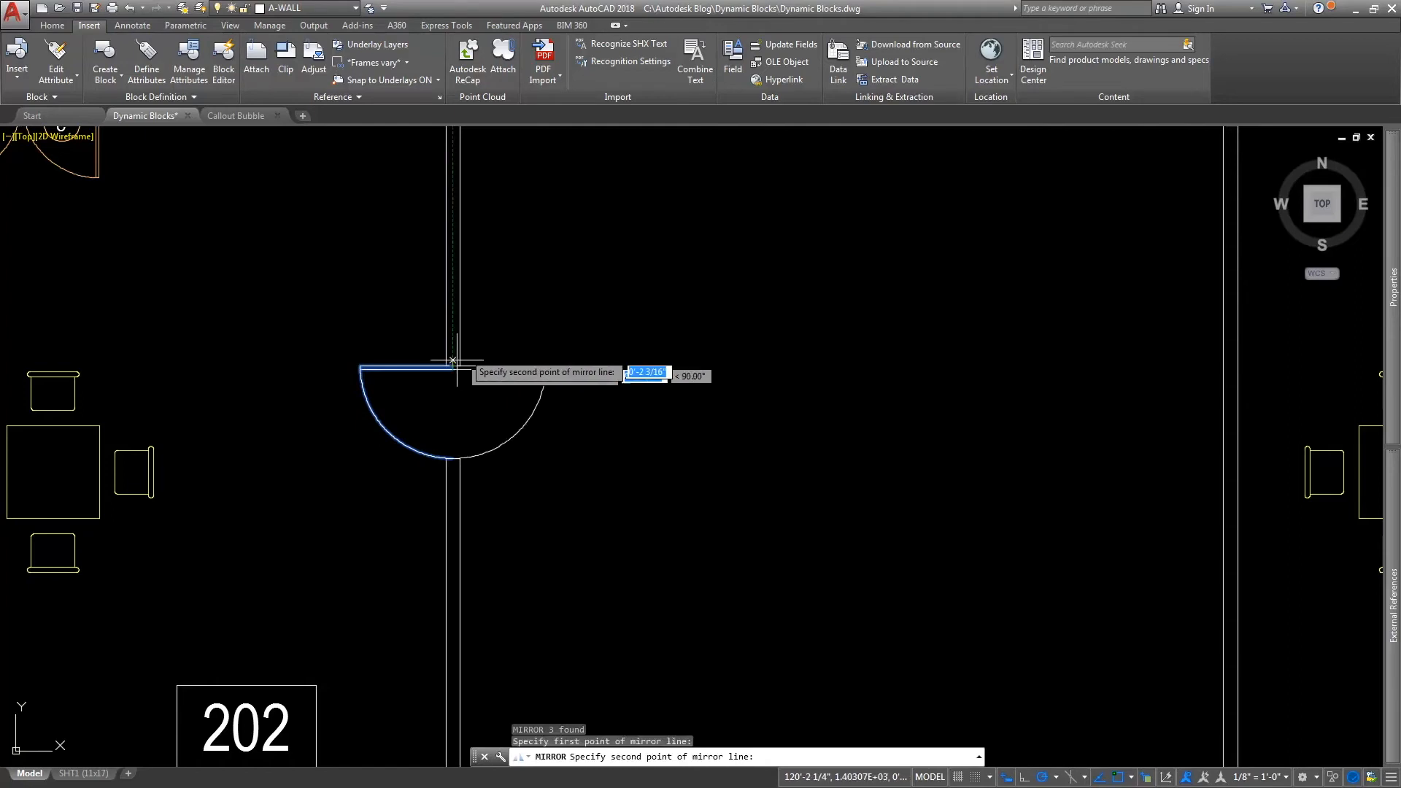
pyautogui.click(452, 255)
pyautogui.write('y')
pyautogui.press('Return')
# Flip the dynamic door 1 block between rooms 200 and 201 so that it swings into room 200
pyautogui.moveTo(482, 329)
pyautogui.mouseDown(button='middle')
pyautogui.moveTo(510, 401)
pyautogui.moveTo(766, 603)
pyautogui.mouseUp(button='middle')
pyautogui.moveTo(568, 390); pyautogui.dragTo(551, 669, button='middle')
pyautogui.moveTo(607, 275); pyautogui.dragTo(572, 677, button='middle')
pyautogui.scroll(2, 532, 313)
pyautogui.scroll(2, 531, 310)
pyautogui.click(568, 305)
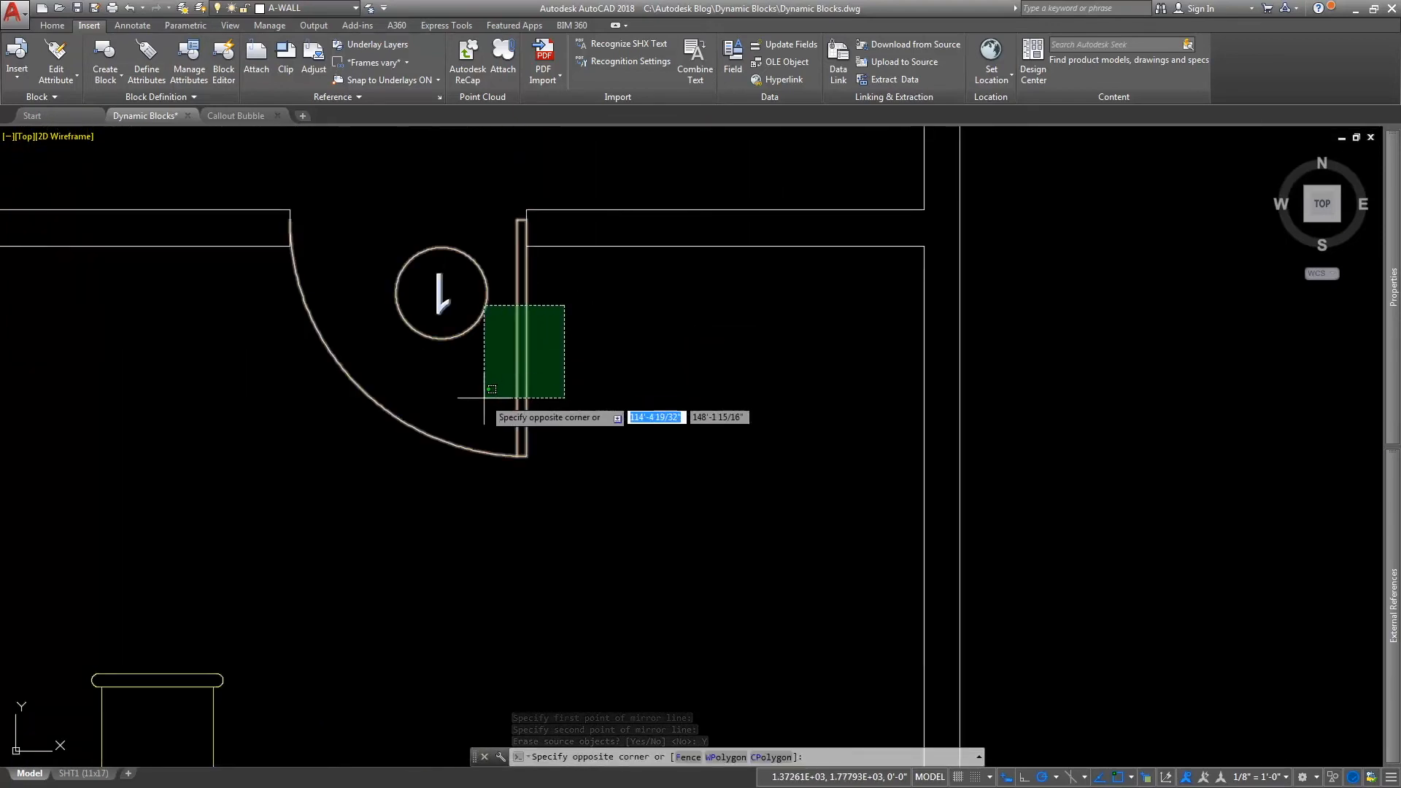
pyautogui.click(513, 416)
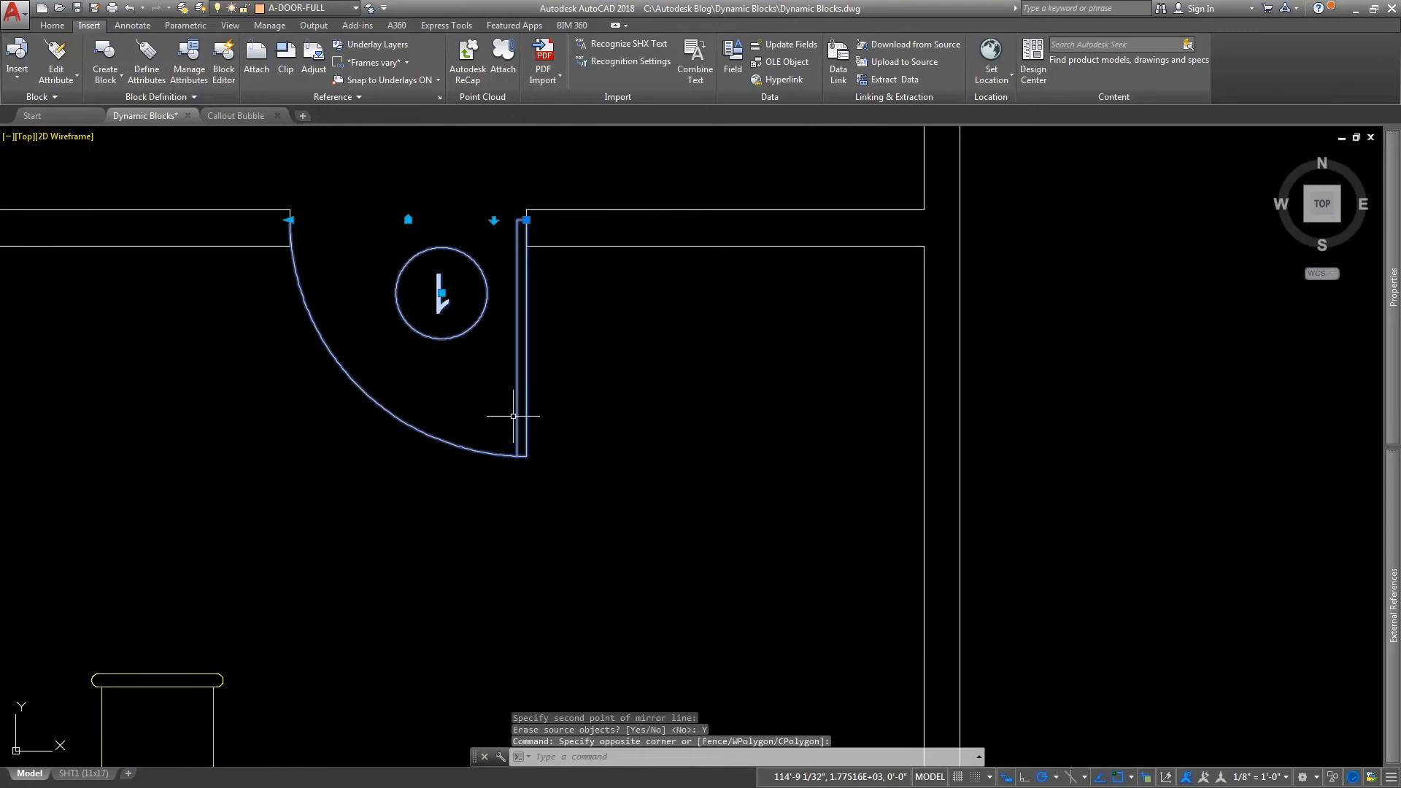
pyautogui.click(493, 220)
pyautogui.moveTo(532, 277); pyautogui.dragTo(532, 512, button='middle')
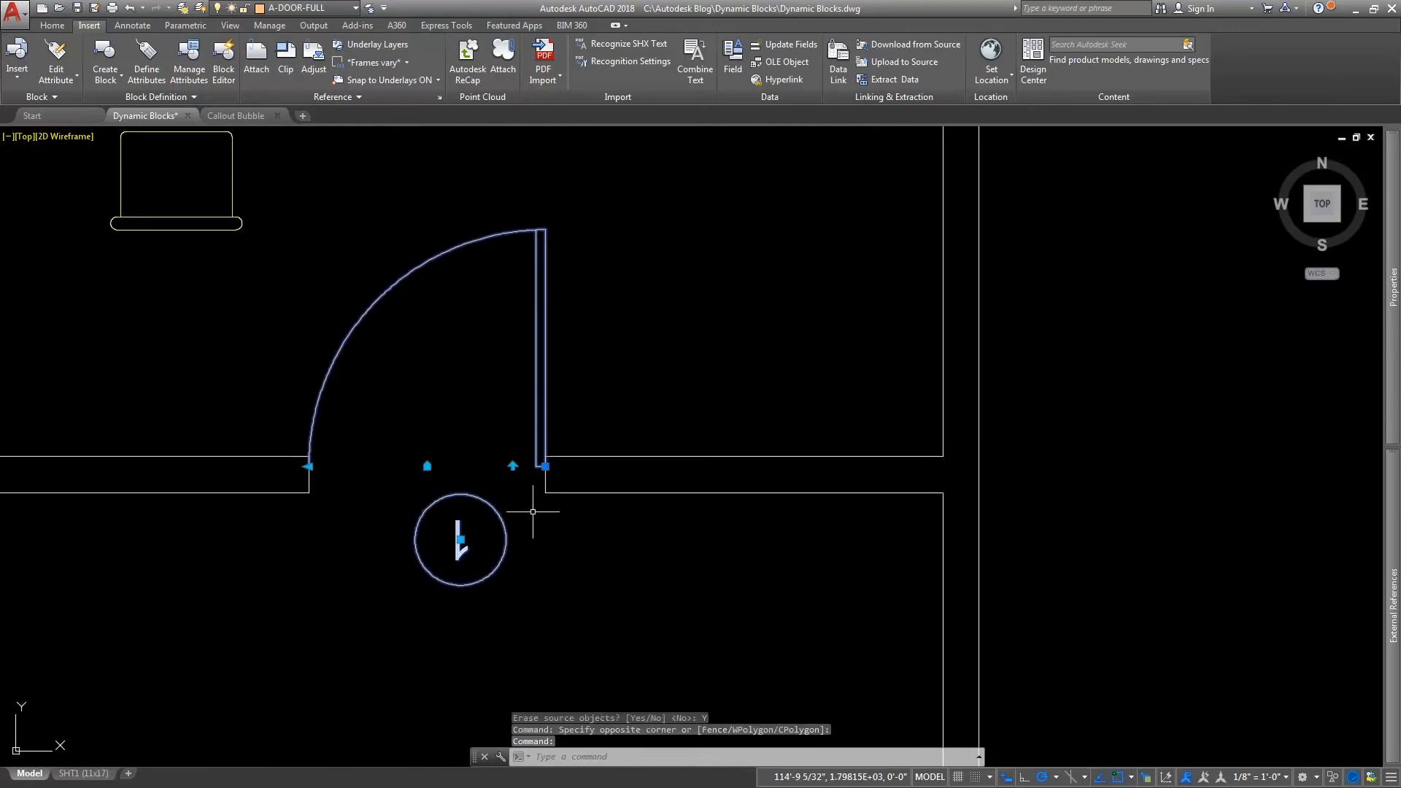
pyautogui.click(513, 465)
pyautogui.click(513, 465)
pyautogui.press('Escape')
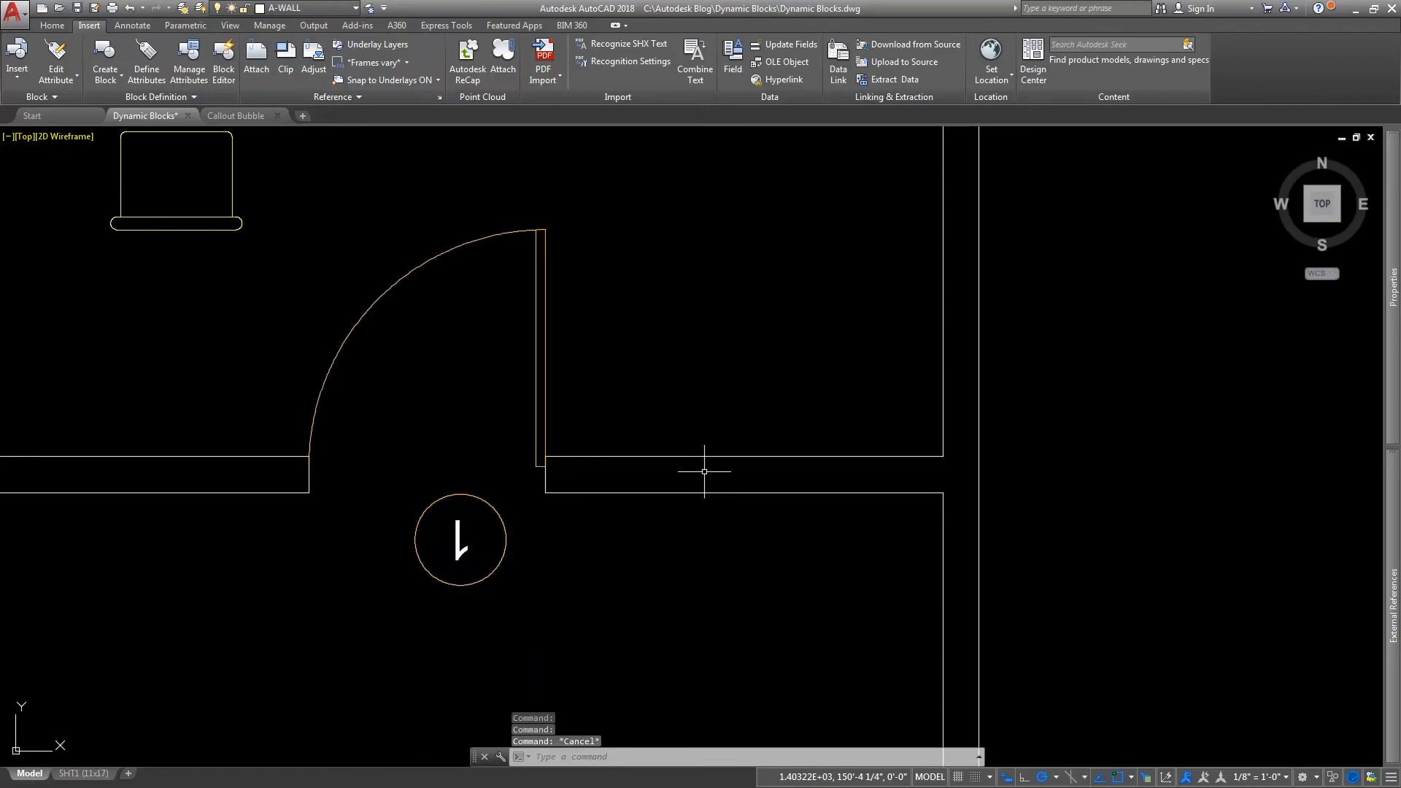
# Switch to the Callout Bubble drawing and move the 2/A-05 callout off its section line into the open area of room 208
pyautogui.scroll(-8, 761, 466)
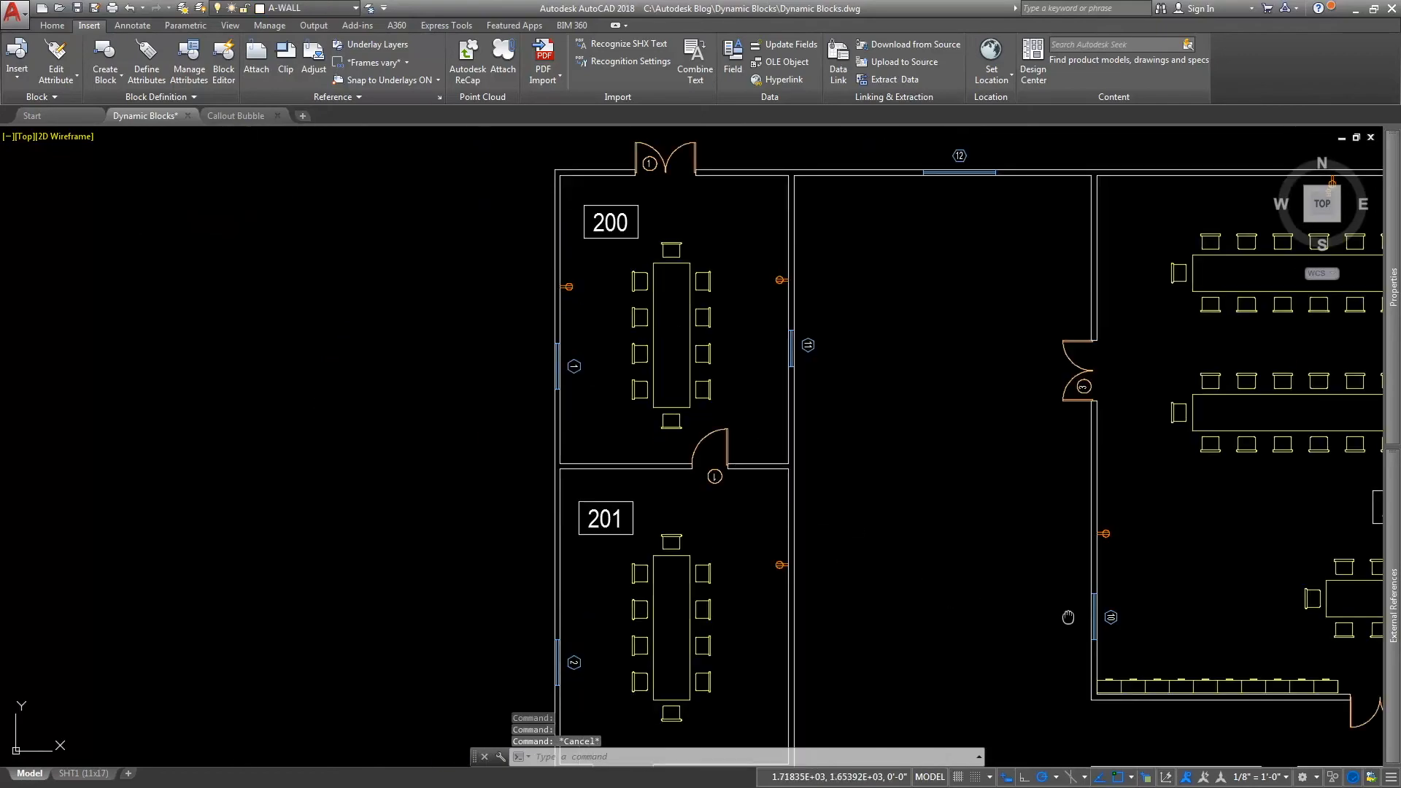
pyautogui.moveTo(1068, 617); pyautogui.dragTo(626, 369, button='middle')
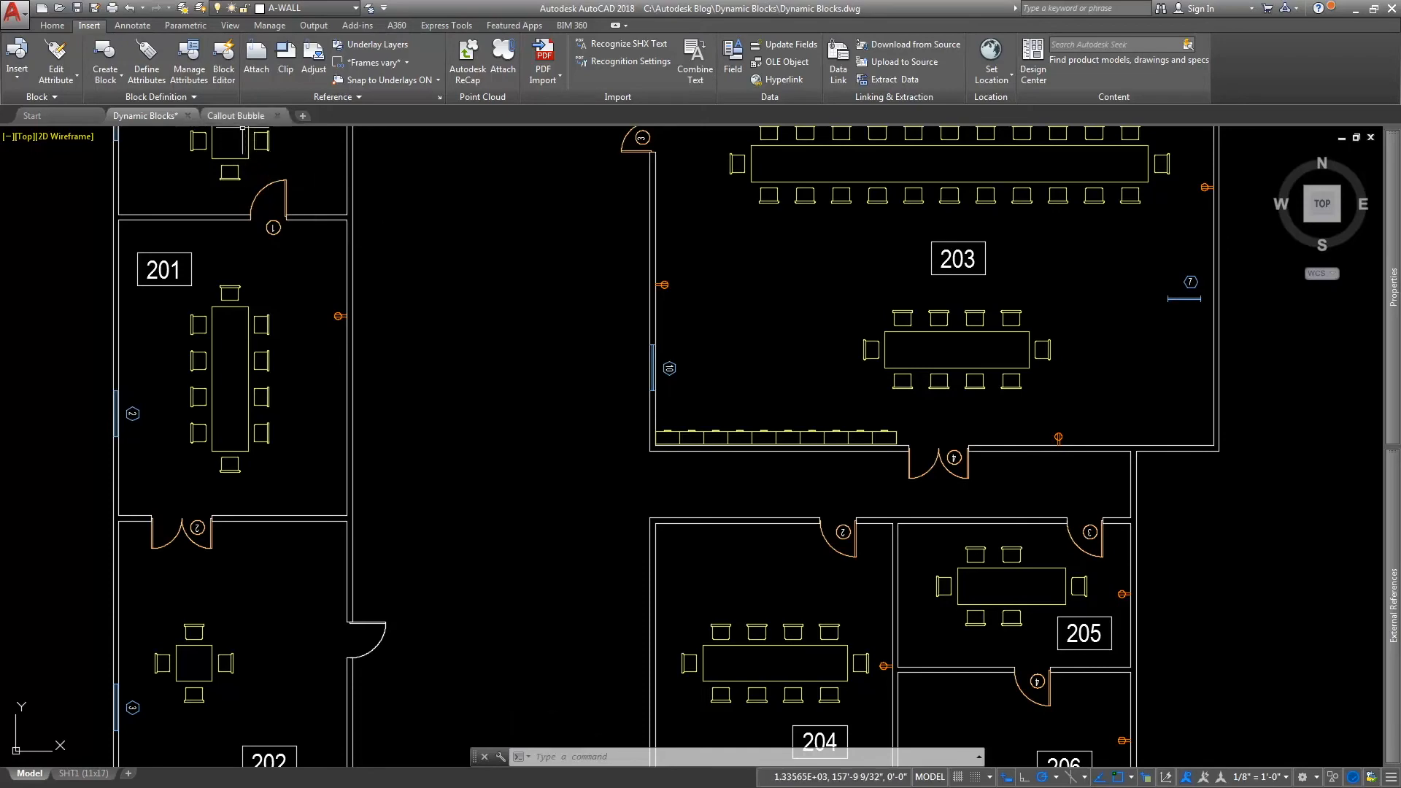
pyautogui.click(235, 115)
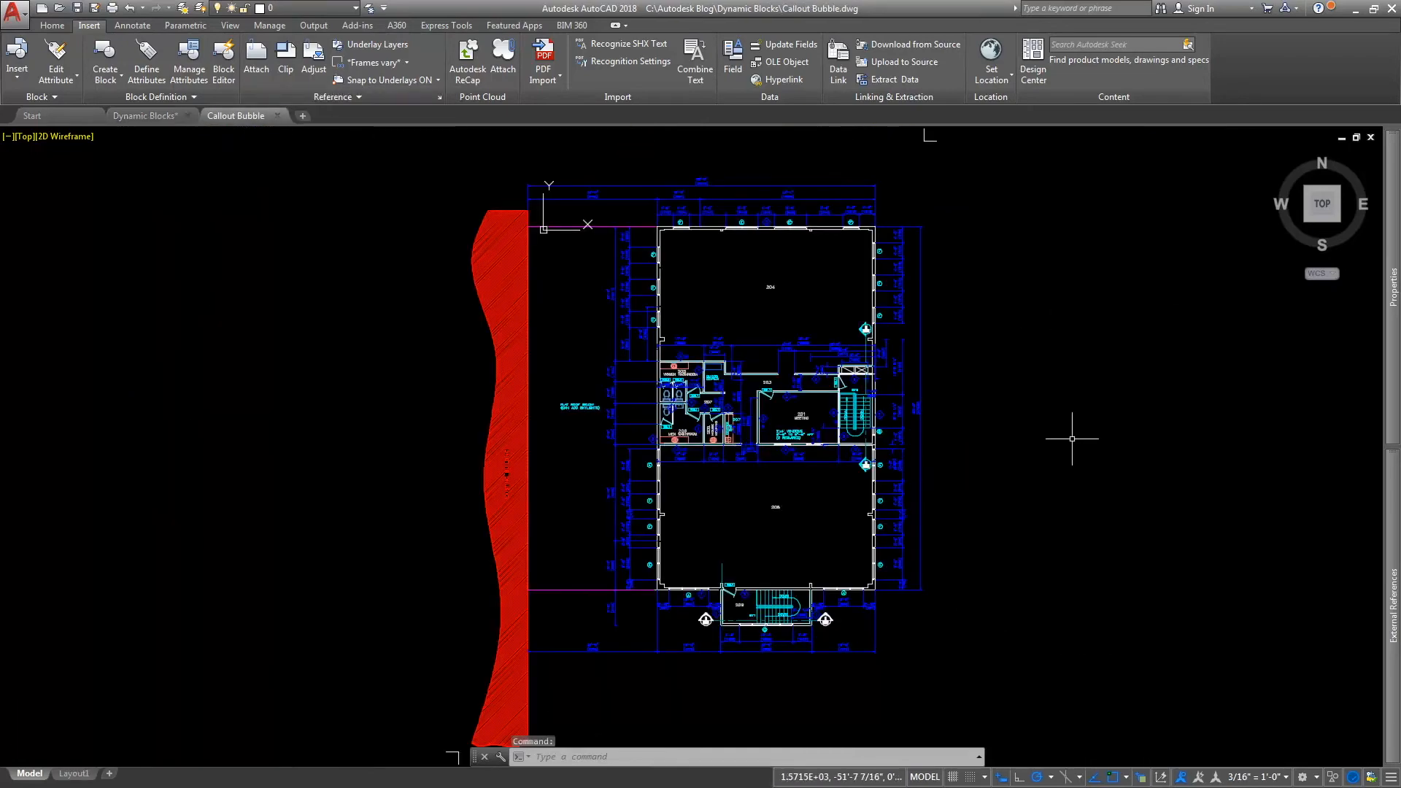
pyautogui.scroll(12, 868, 466)
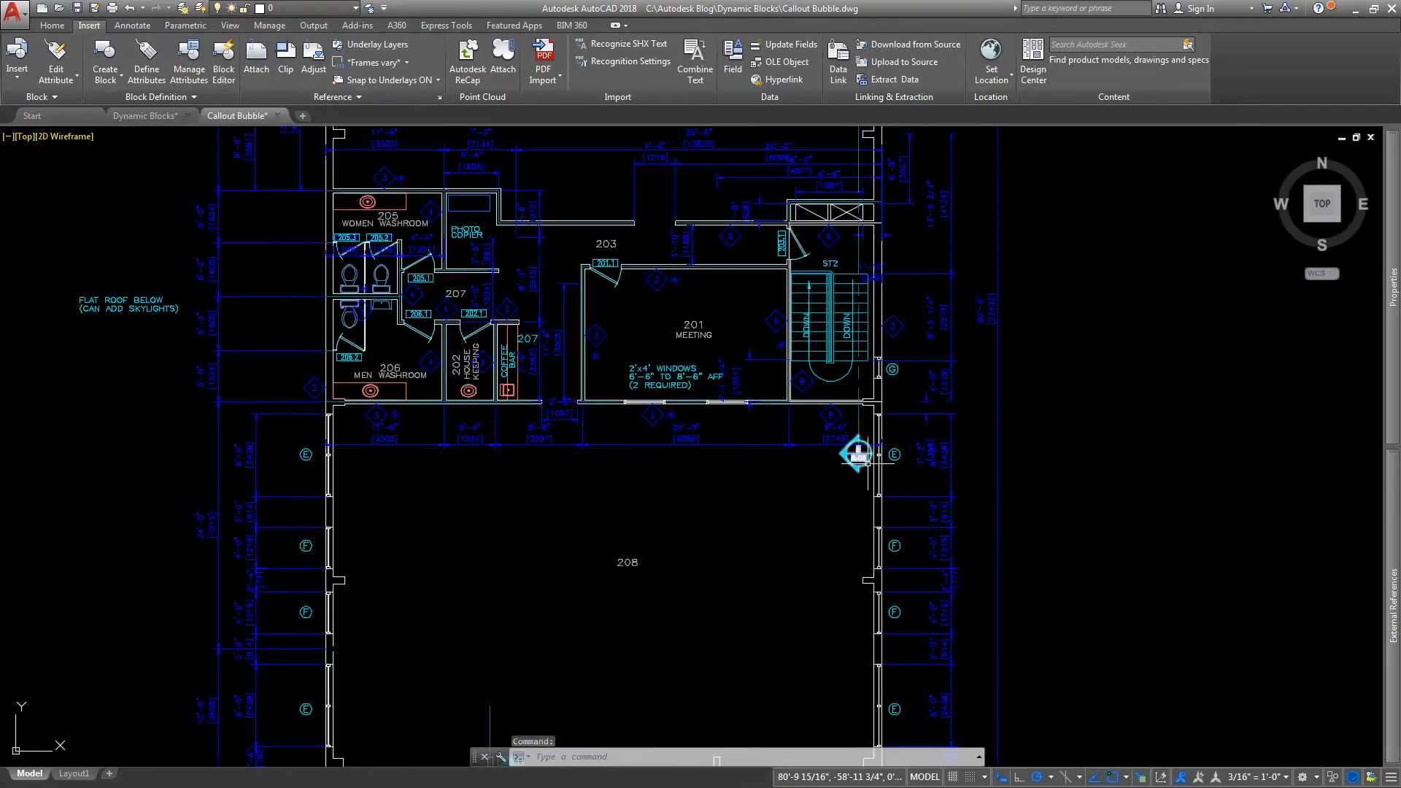
pyautogui.moveTo(877, 483); pyautogui.dragTo(712, 413, button='middle')
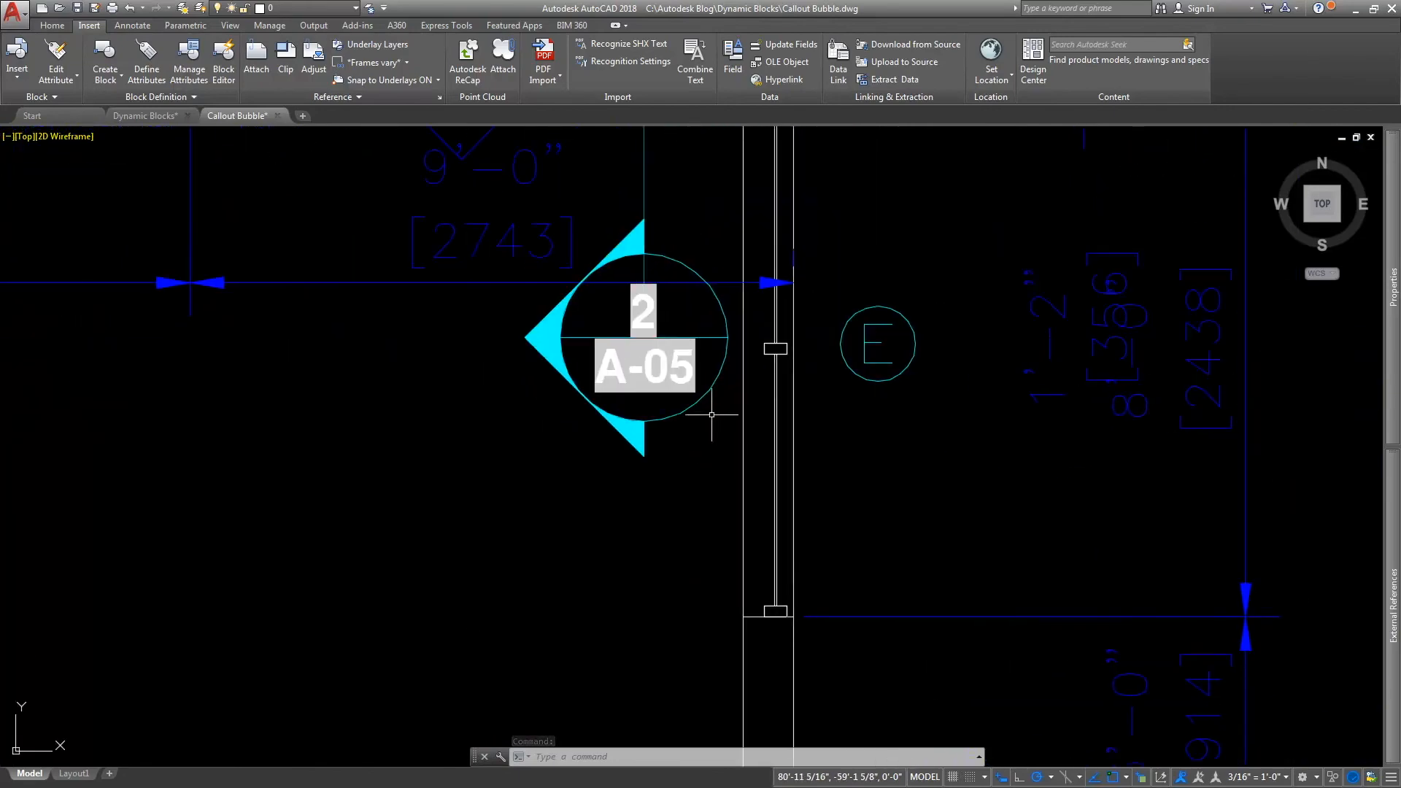
pyautogui.click(653, 449)
pyautogui.click(594, 462)
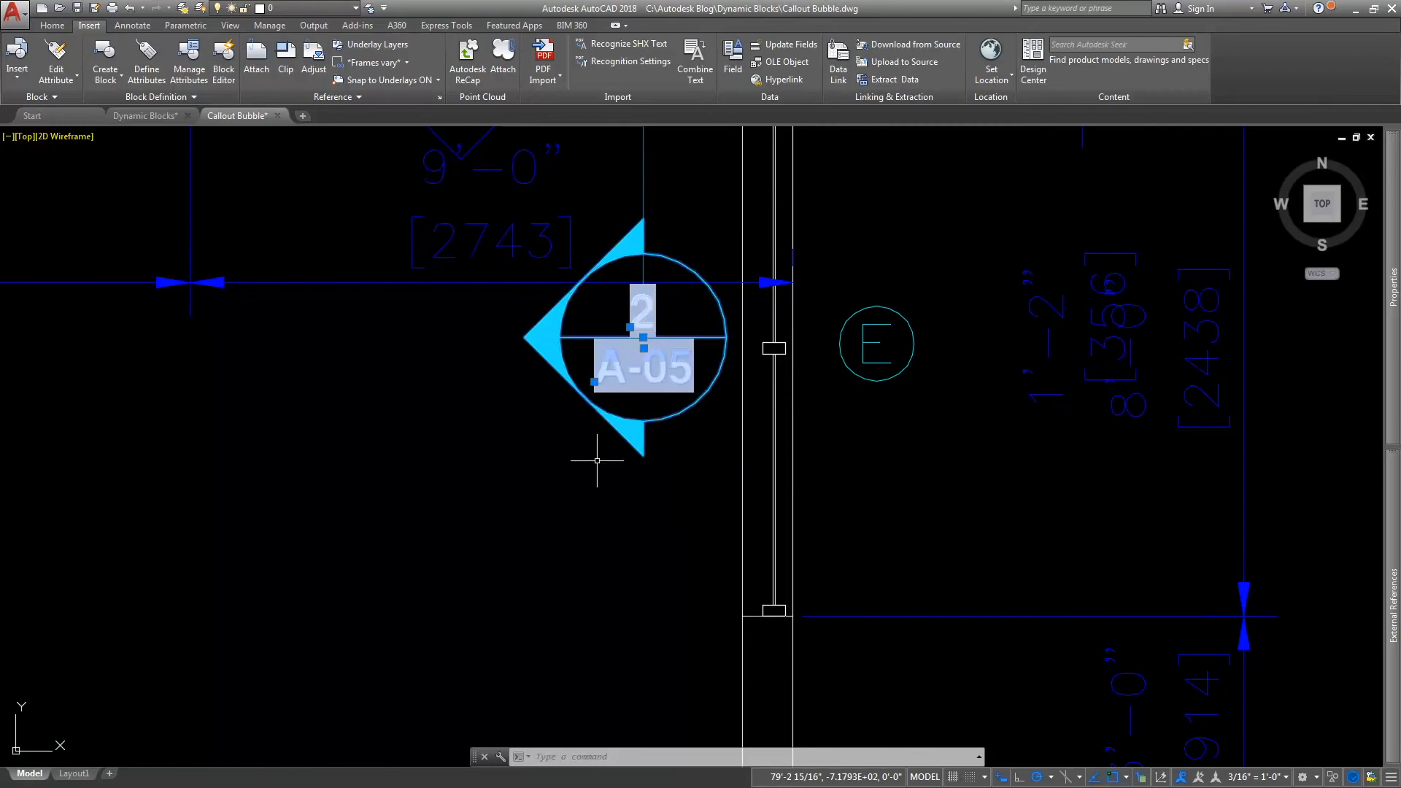
pyautogui.write('m')
pyautogui.press('Return')
pyautogui.click(855, 327)
pyautogui.click(550, 519)
pyautogui.press('Escape')
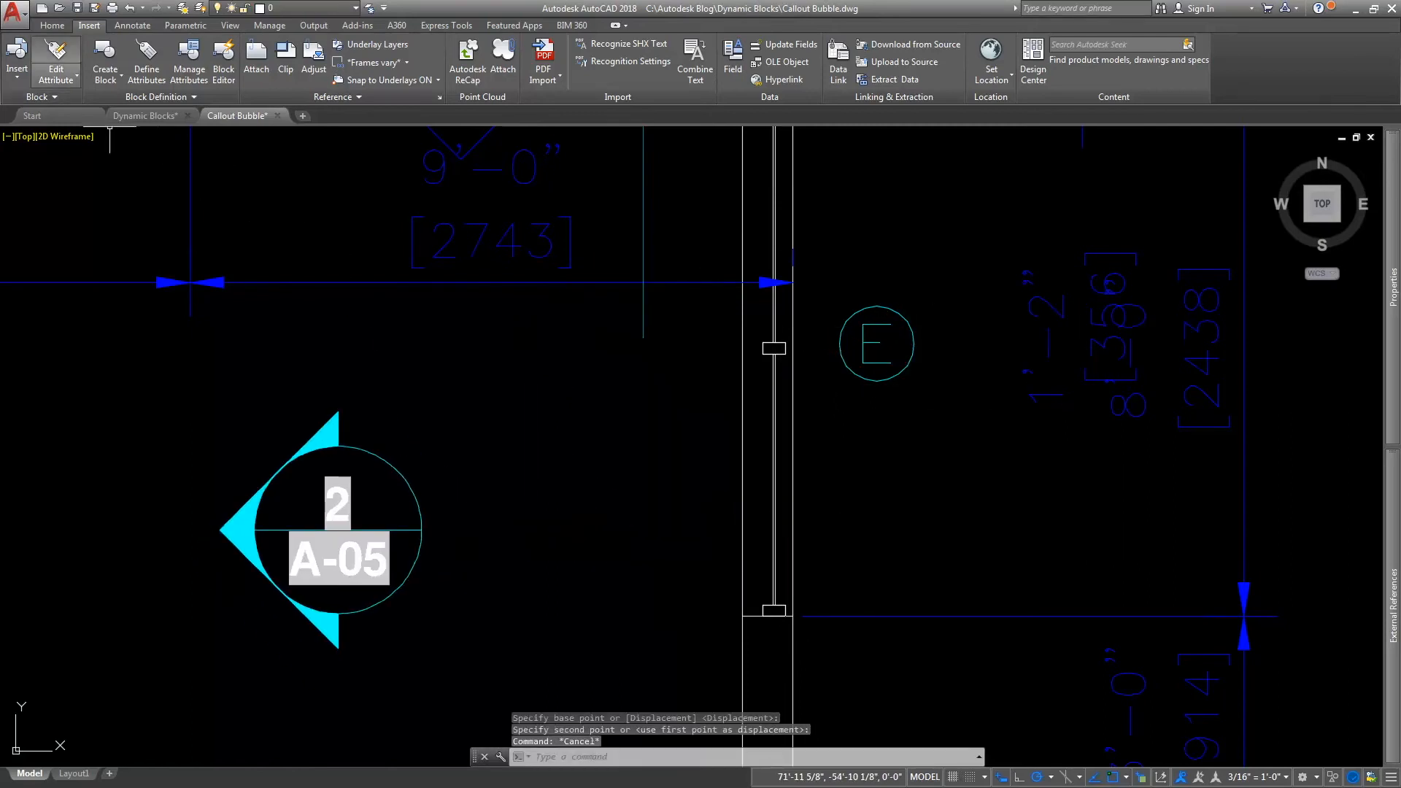
# Insert the dynamic callout bubble block at a scale of 48 on the end of the vacated section line
pyautogui.click(17, 57)
pyautogui.click(62, 252)
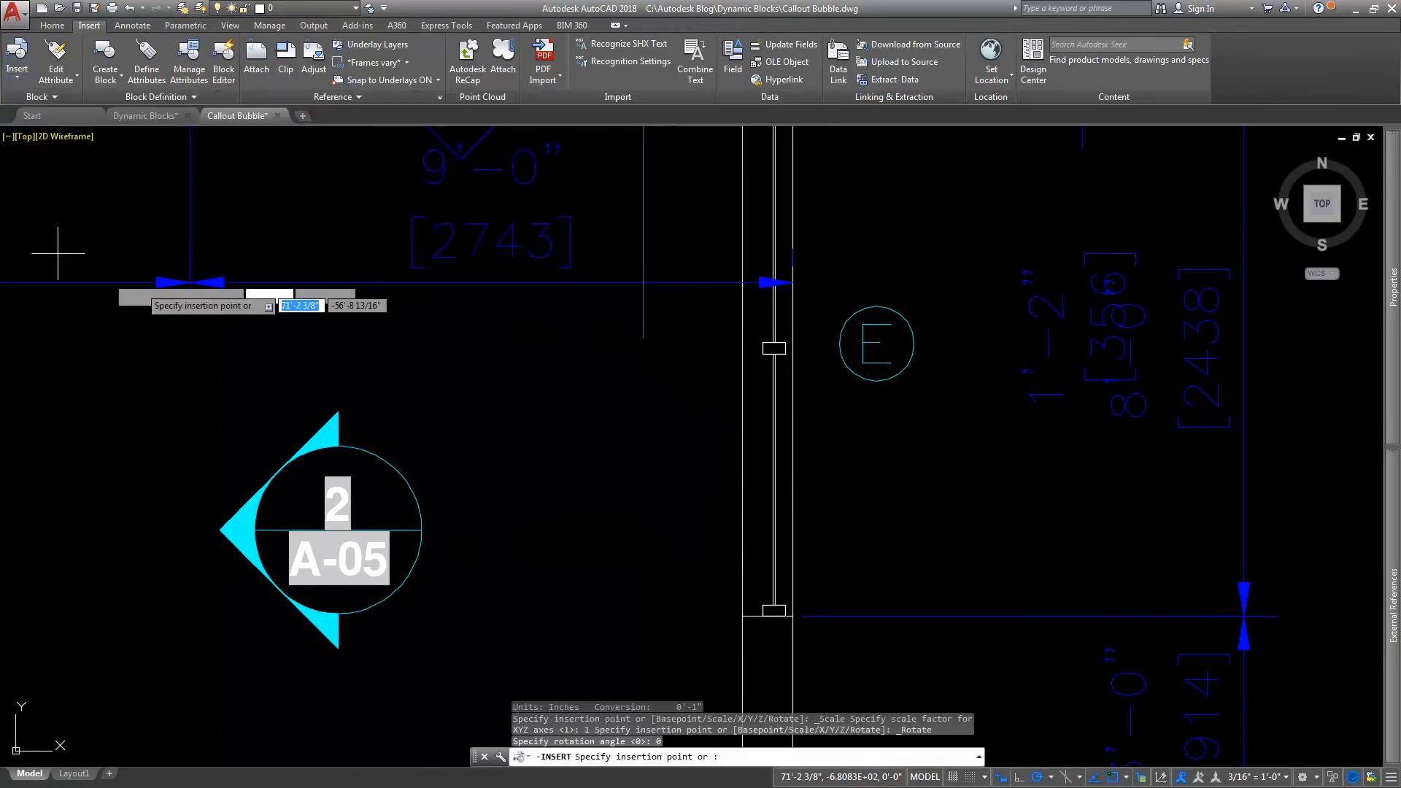
pyautogui.write('s')
pyautogui.press('Return')
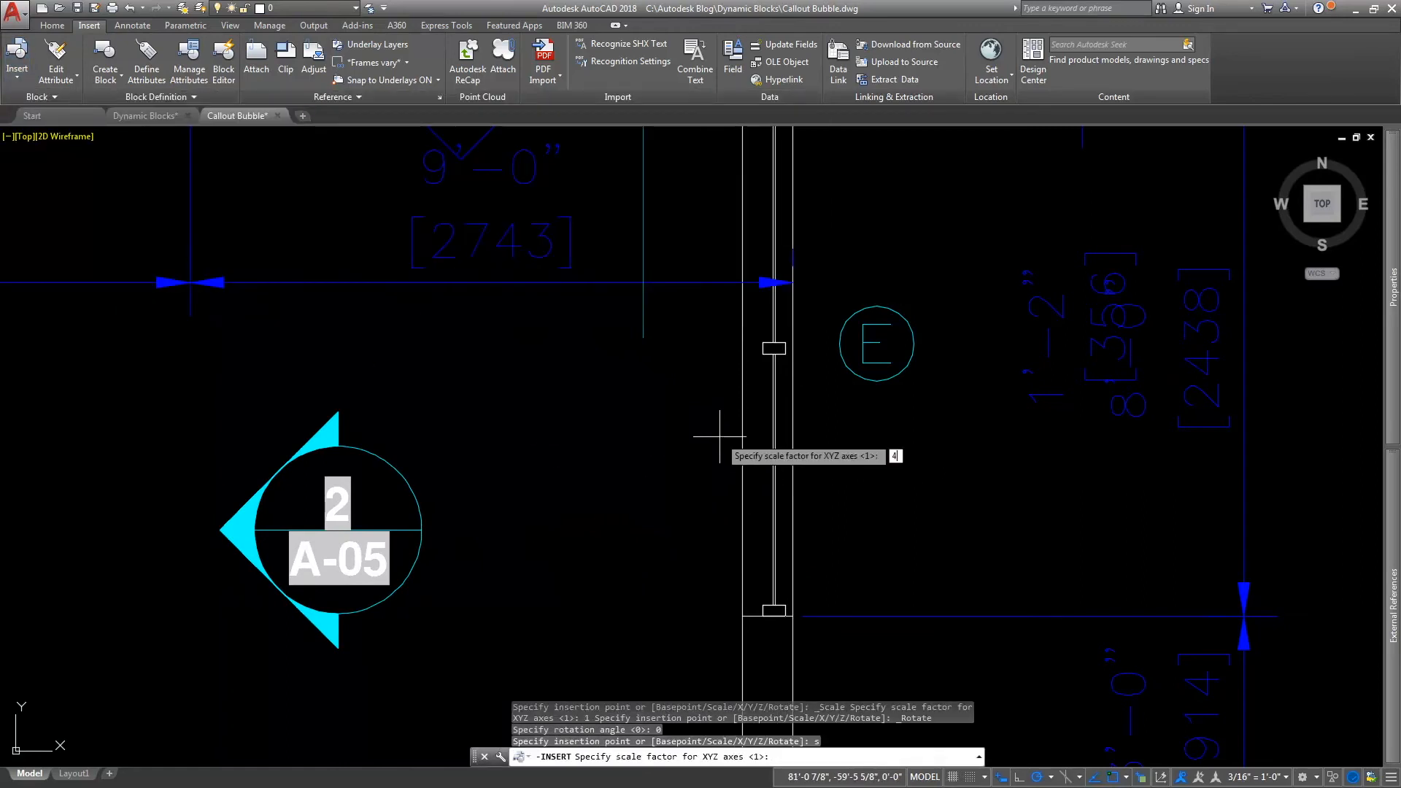
pyautogui.write('48')
pyautogui.press('Return')
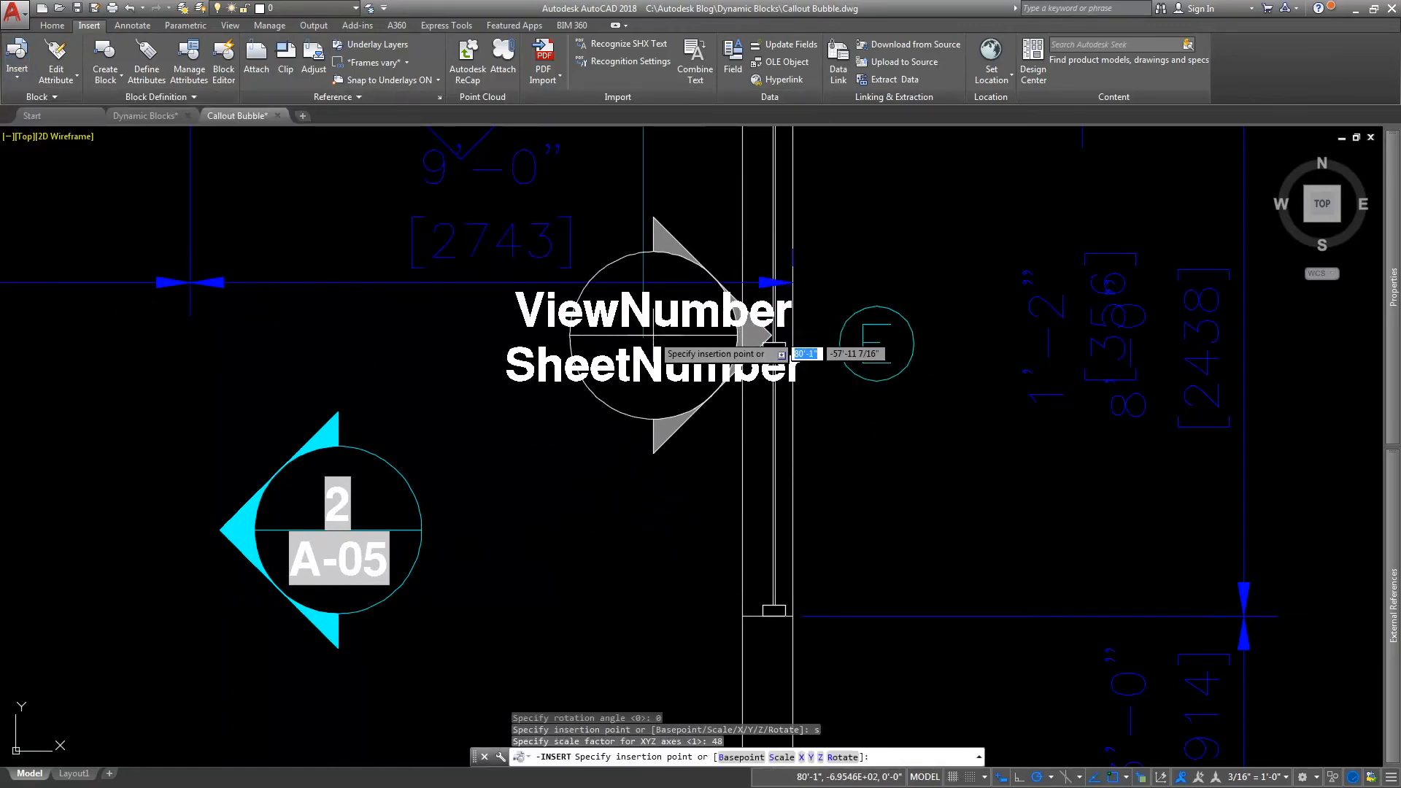
pyautogui.press('Escape')
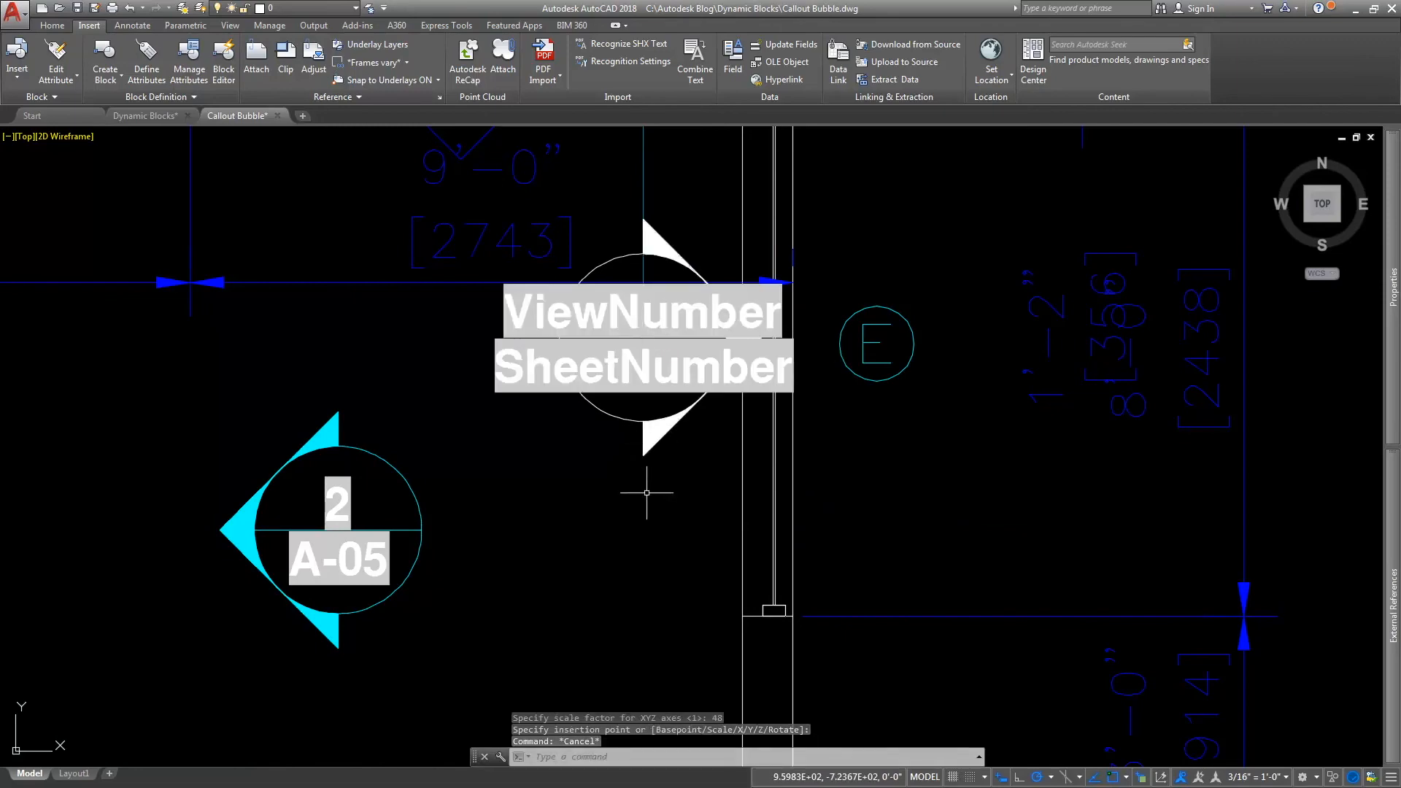
# Rotate the pointer of the 1/A-05 callout on the west side of stair ST1 to face straight down
pyautogui.scroll(-4, 646, 493)
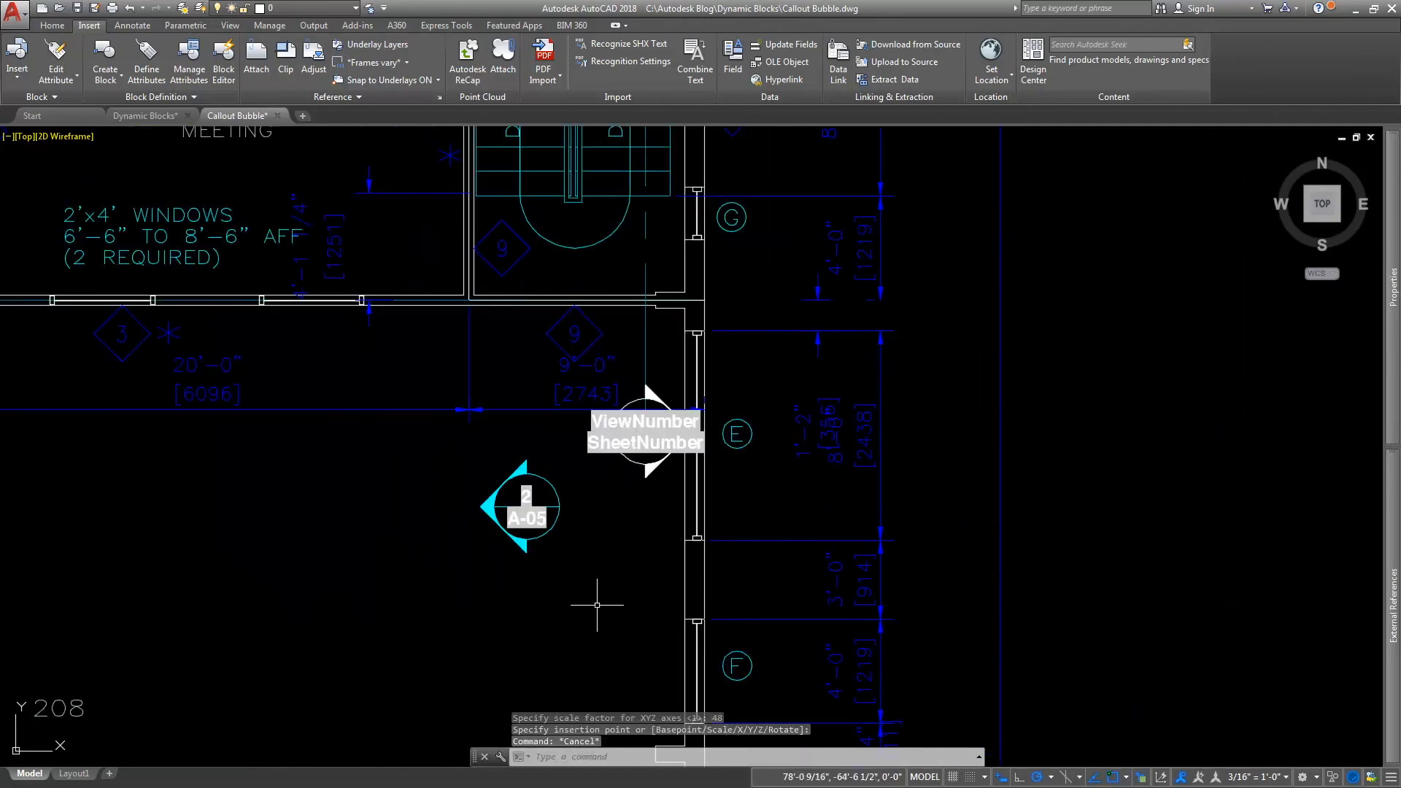
pyautogui.moveTo(597, 604); pyautogui.dragTo(869, 251, button='middle')
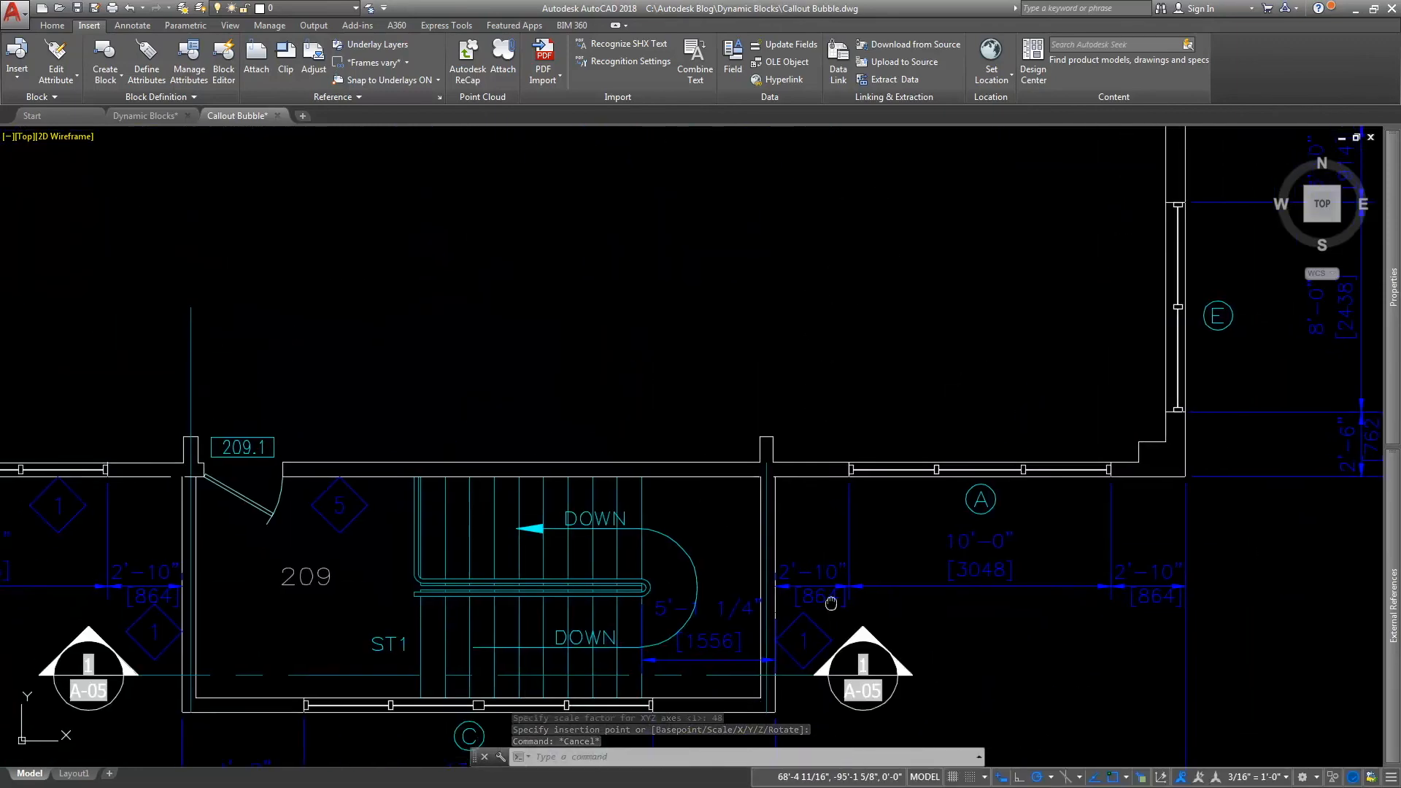
pyautogui.moveTo(885, 194); pyautogui.dragTo(1240, 128, button='middle')
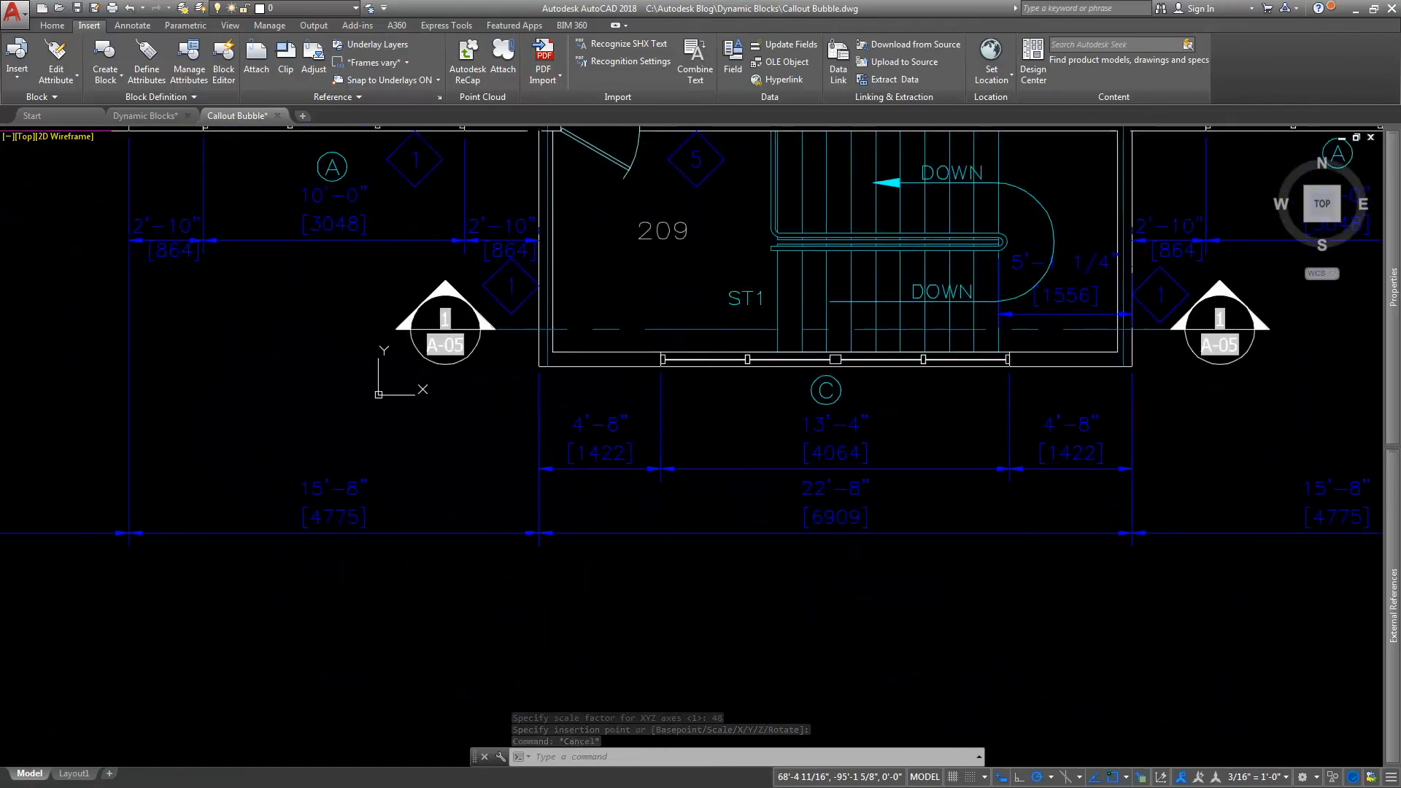
pyautogui.click(471, 310)
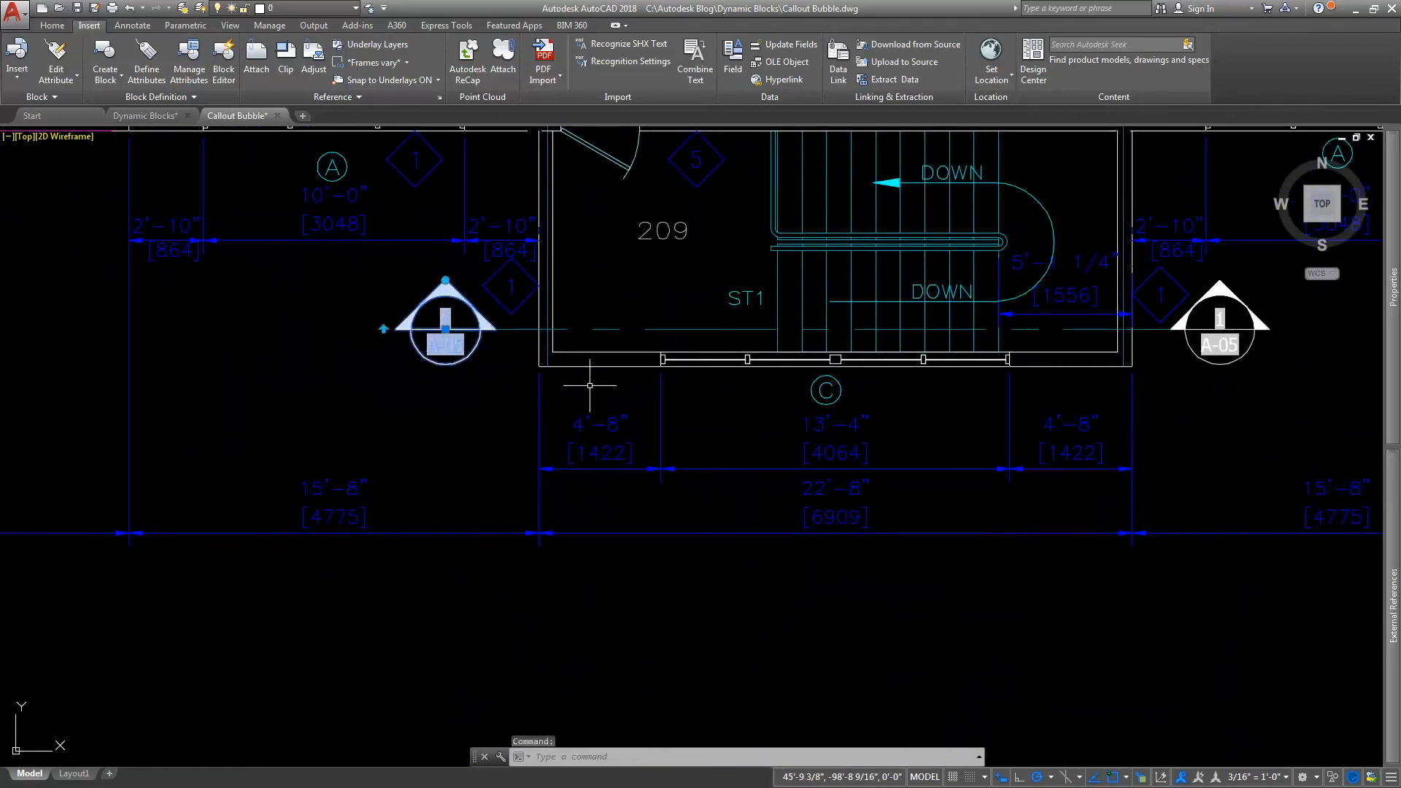
pyautogui.moveTo(501, 335); pyautogui.dragTo(625, 429, button='middle')
pyautogui.scroll(4, 625, 429)
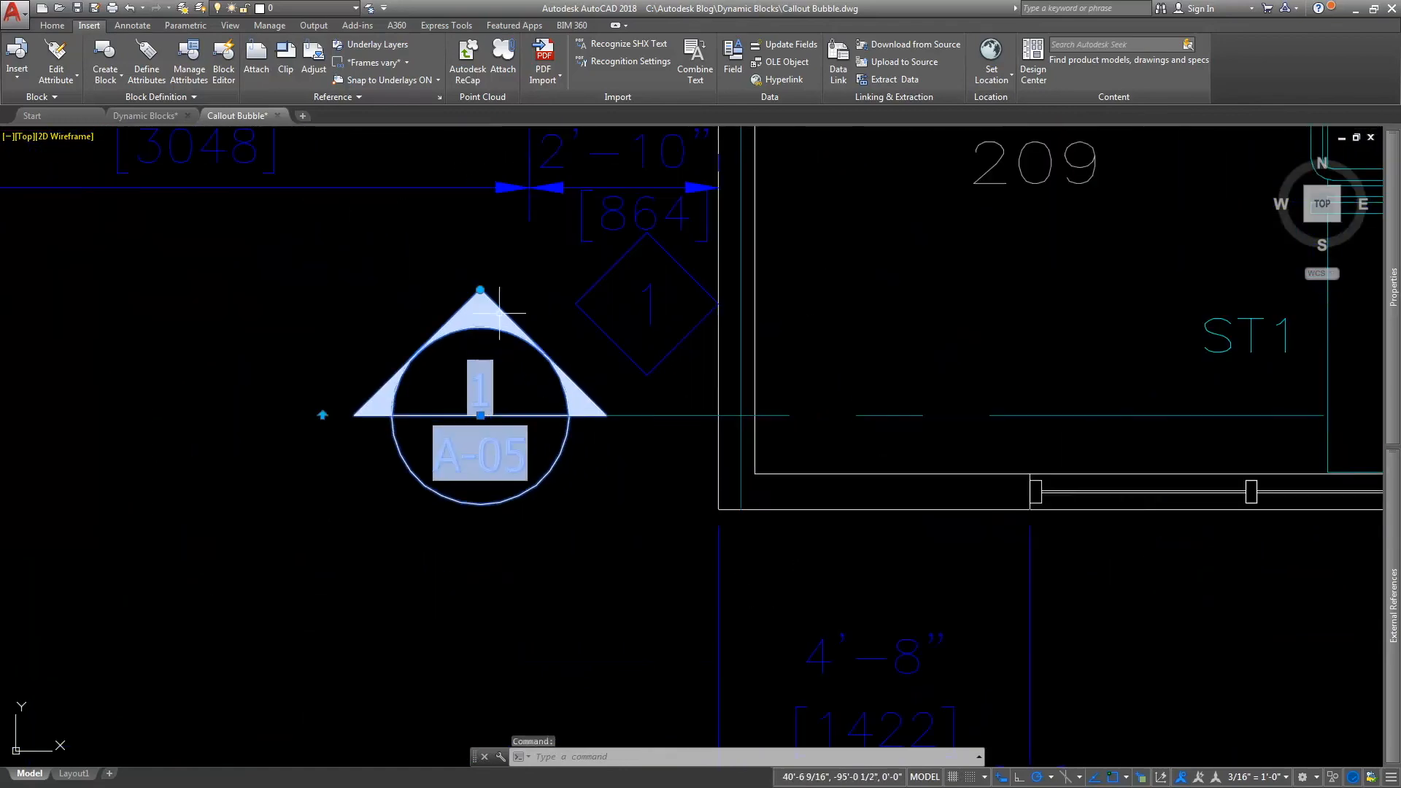
pyautogui.click(479, 290)
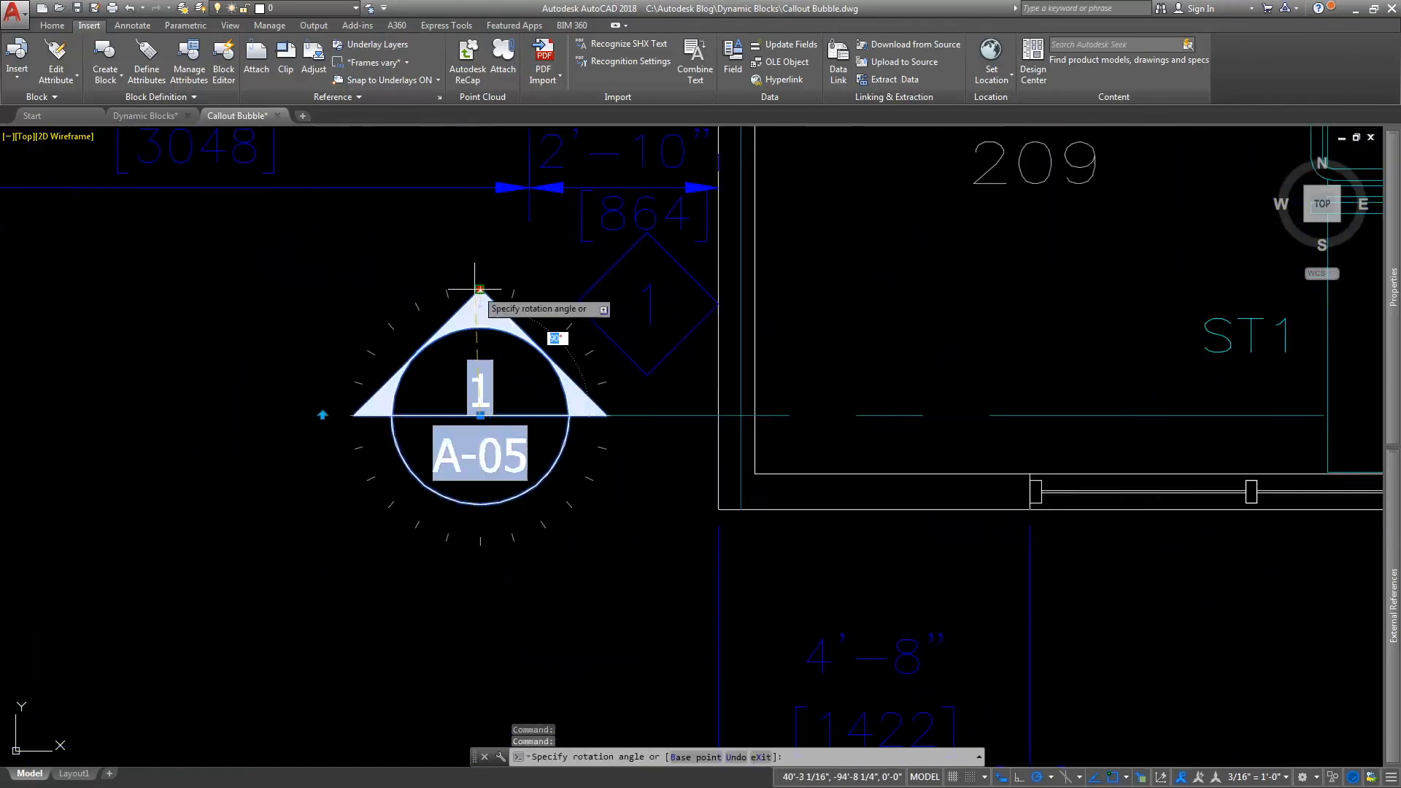
pyautogui.click(479, 560)
pyautogui.moveTo(900, 569); pyautogui.dragTo(901, 568, button='middle')
pyautogui.moveTo(1315, 424); pyautogui.dragTo(277, 503, button='middle')
pyautogui.press('Escape')
# Rotate the pointer of the matching 1/A-05 callout on the east side of stair ST1 to face straight down
pyautogui.click(891, 352)
pyautogui.click(859, 346)
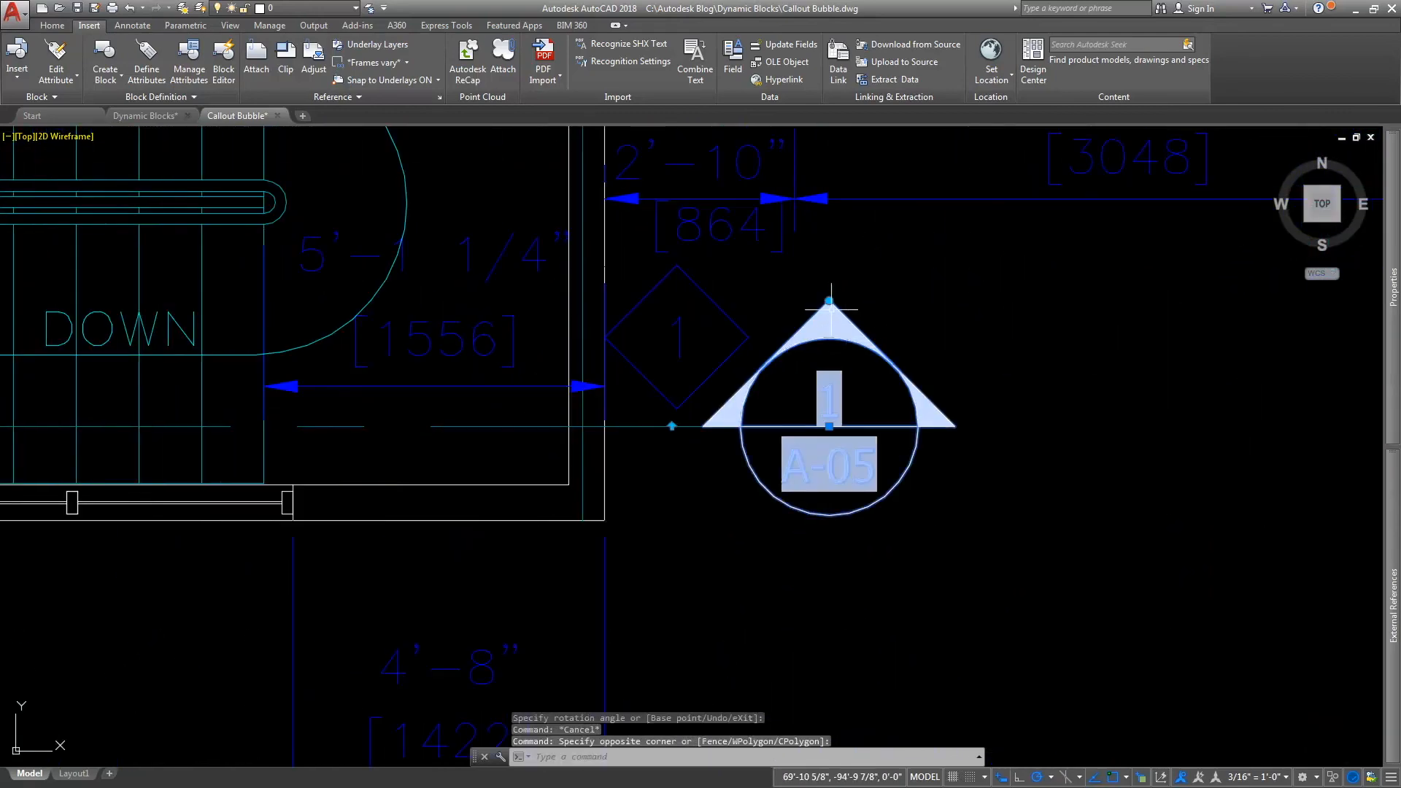
pyautogui.click(828, 300)
pyautogui.click(871, 591)
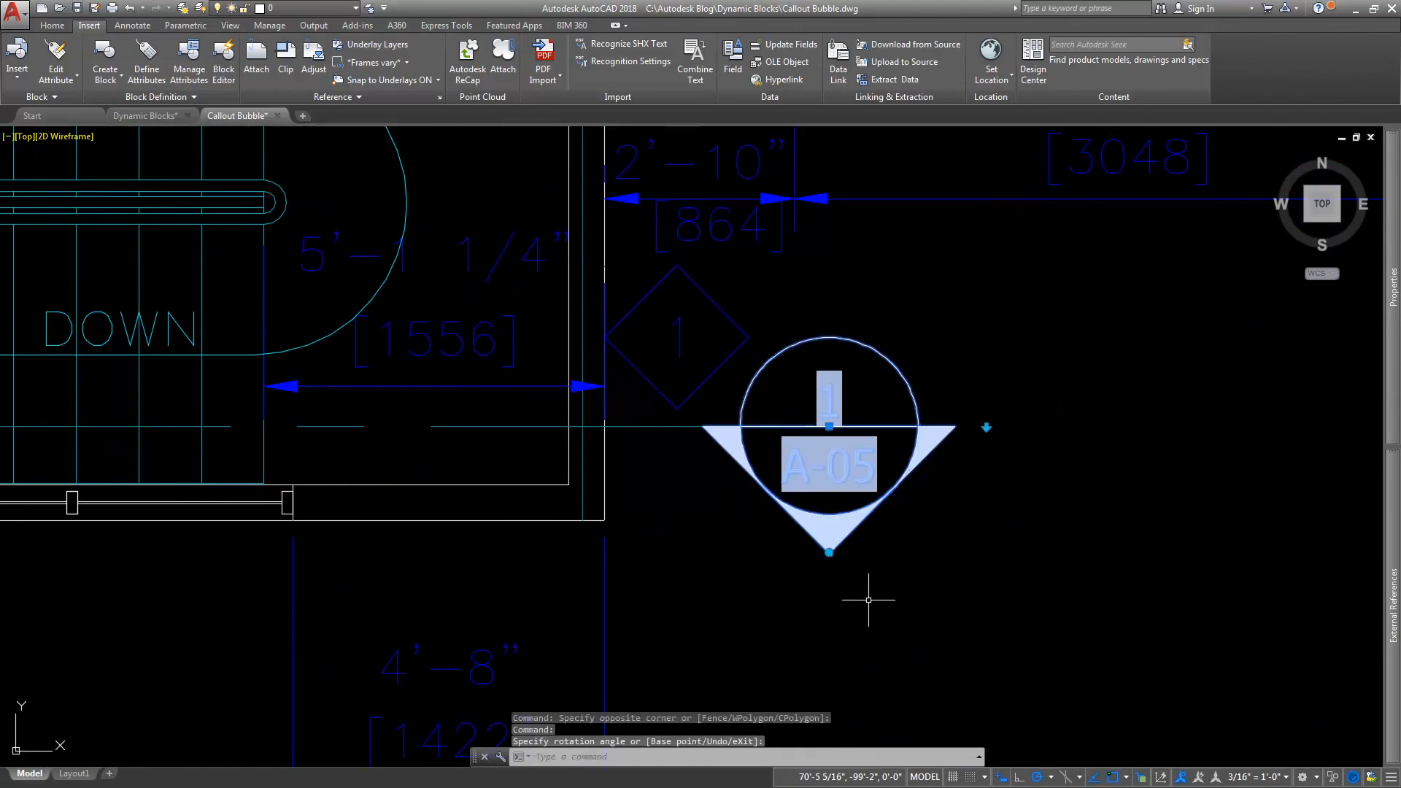
pyautogui.press('Escape')
pyautogui.scroll(-6, 876, 600)
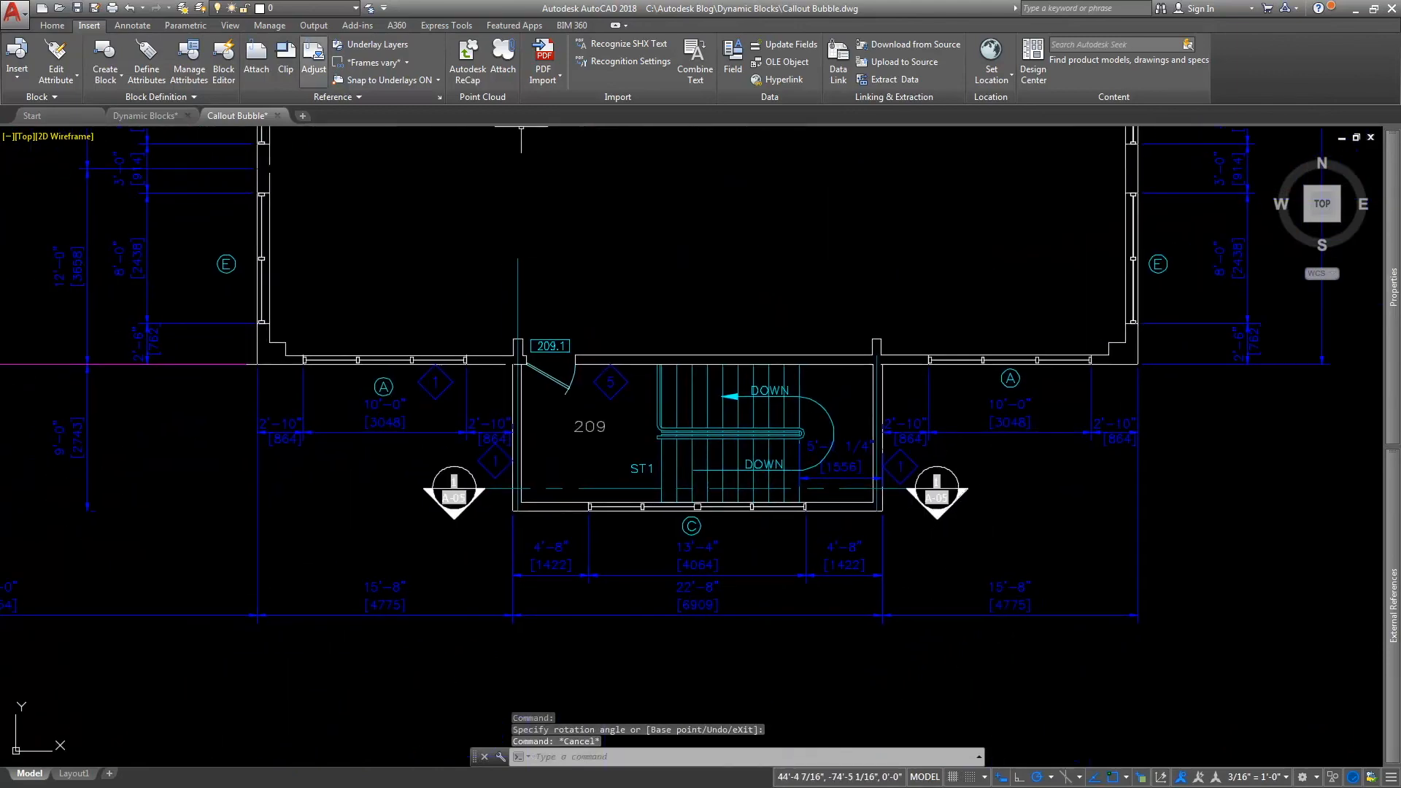
# Return to the Dynamic Blocks drawing and move the loose window 7 block into room 203's east wall, aligned with the wall
pyautogui.click(145, 116)
pyautogui.moveTo(974, 308)
pyautogui.mouseDown(button='middle')
pyautogui.moveTo(670, 476)
pyautogui.moveTo(605, 487)
pyautogui.mouseUp(button='middle')
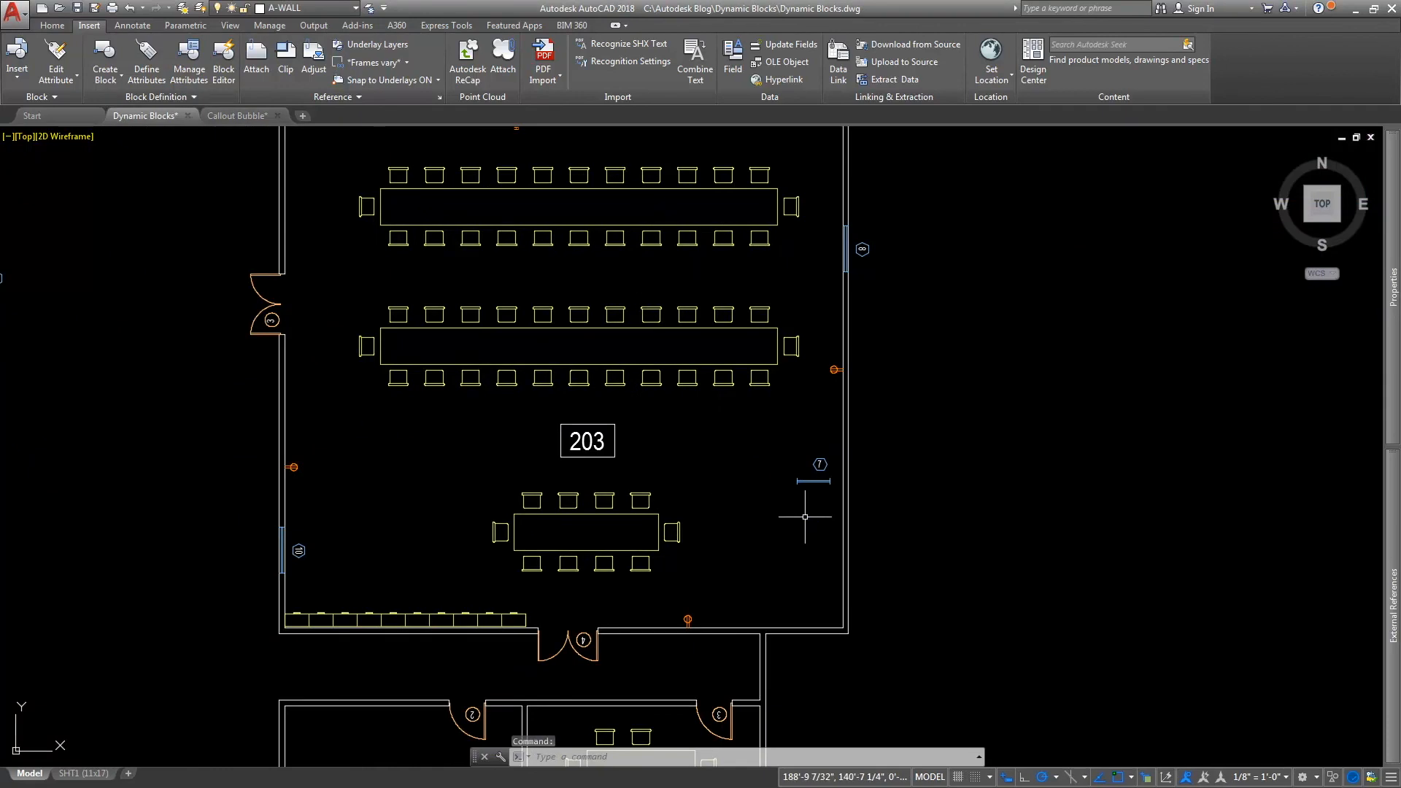
pyautogui.scroll(6, 791, 478)
pyautogui.click(883, 482)
pyautogui.click(814, 559)
pyautogui.click(909, 528)
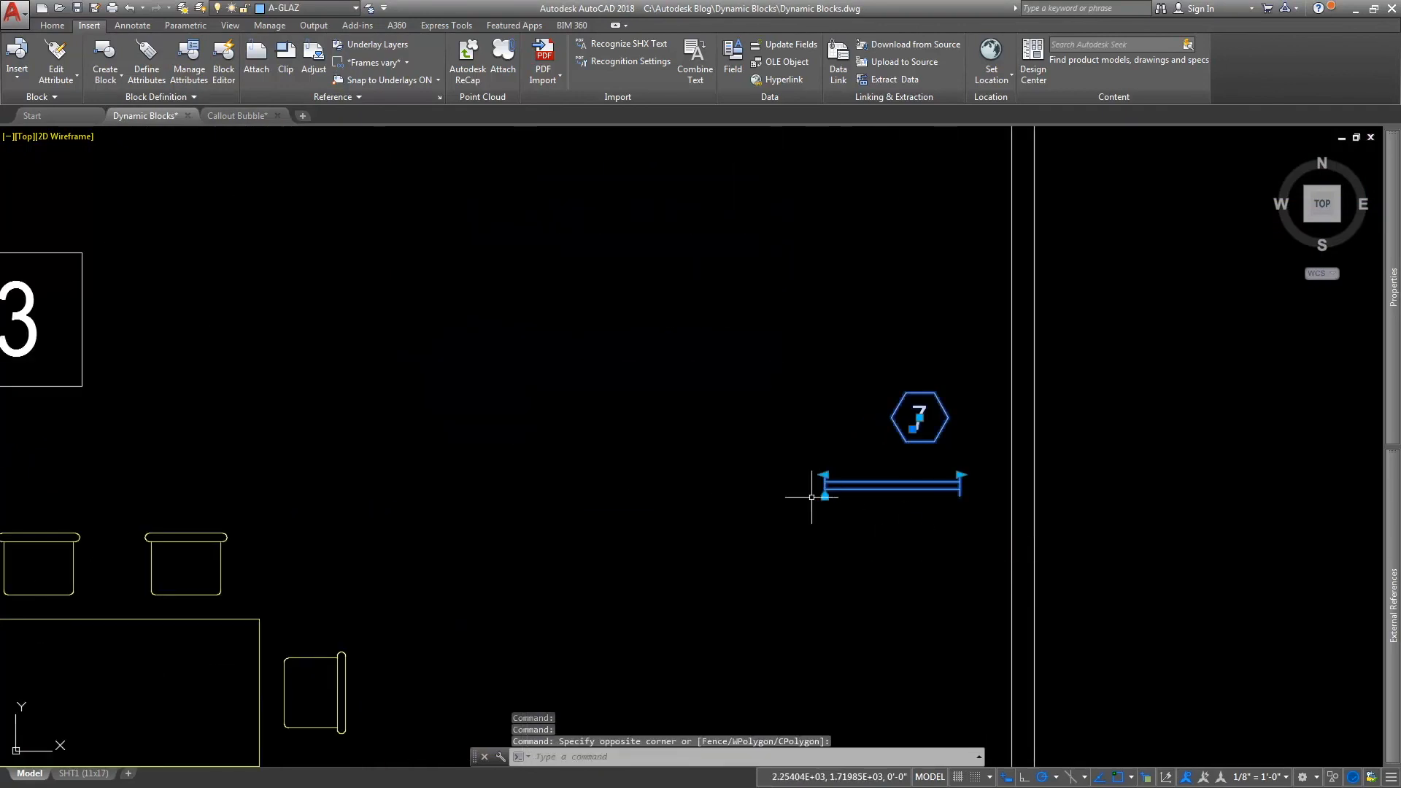
pyautogui.click(829, 495)
pyautogui.click(824, 496)
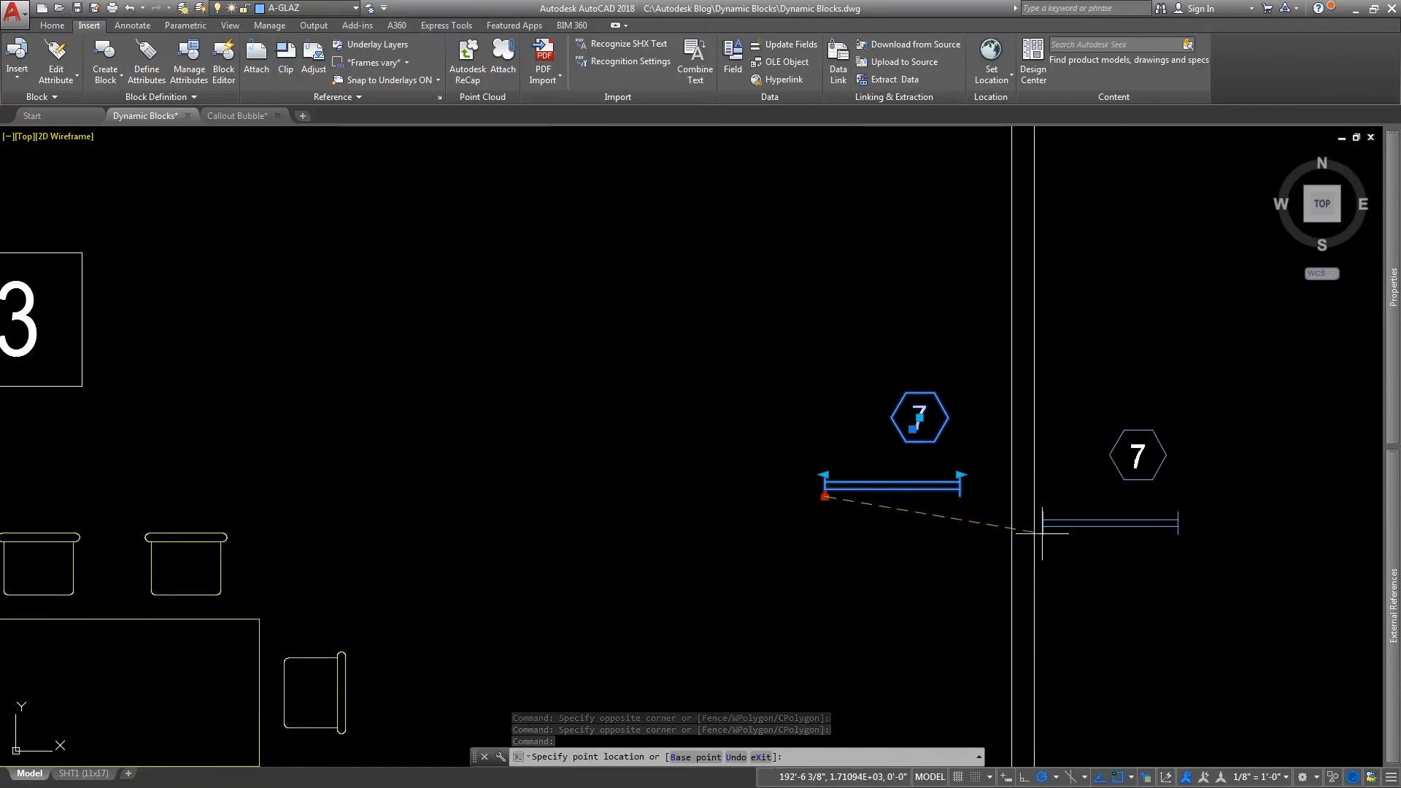
pyautogui.click(1034, 533)
# Stretch window 7 upward along room 203's east wall to make it longer
pyautogui.click(1011, 399)
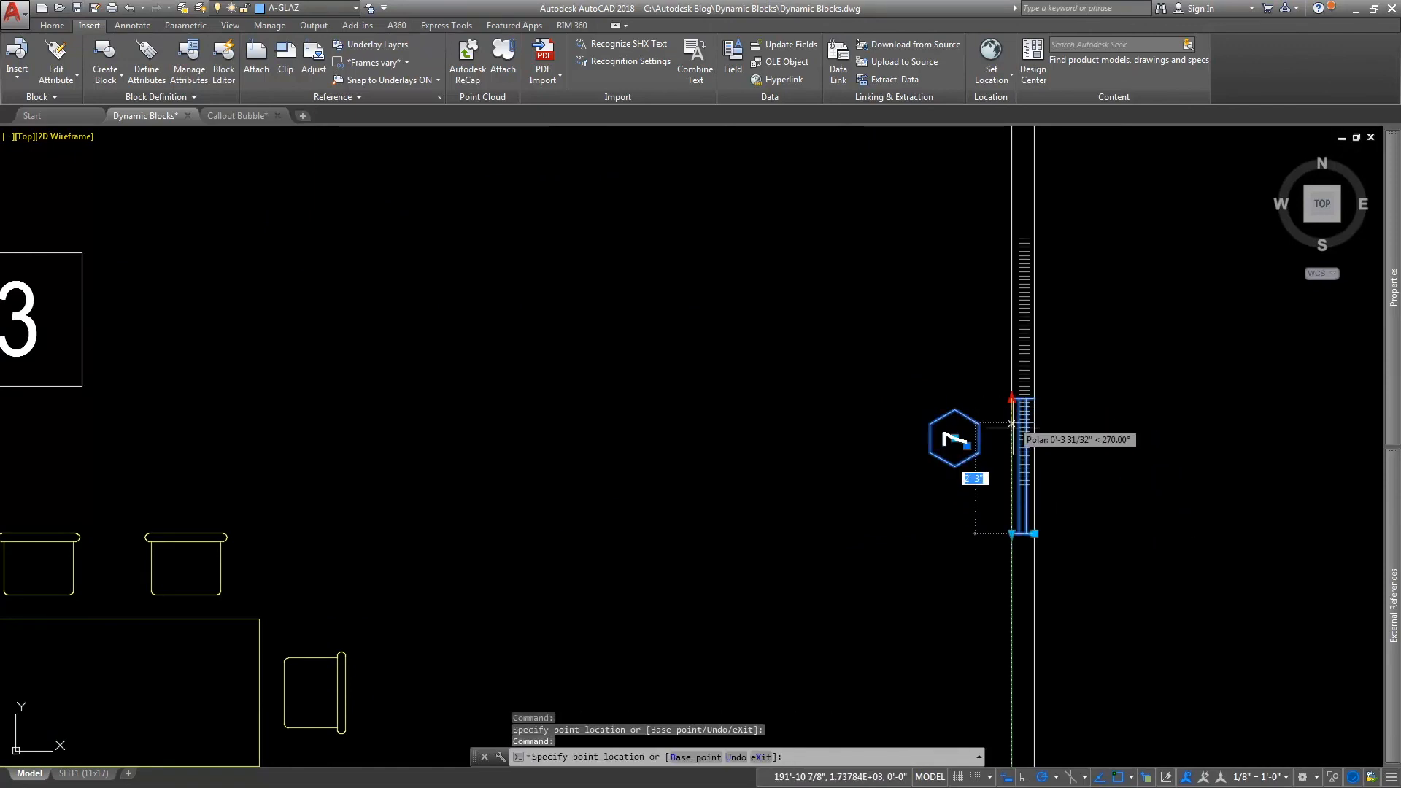
pyautogui.click(985, 332)
pyautogui.moveTo(852, 535); pyautogui.dragTo(1008, 287, button='middle')
pyautogui.scroll(-2, 946, 416)
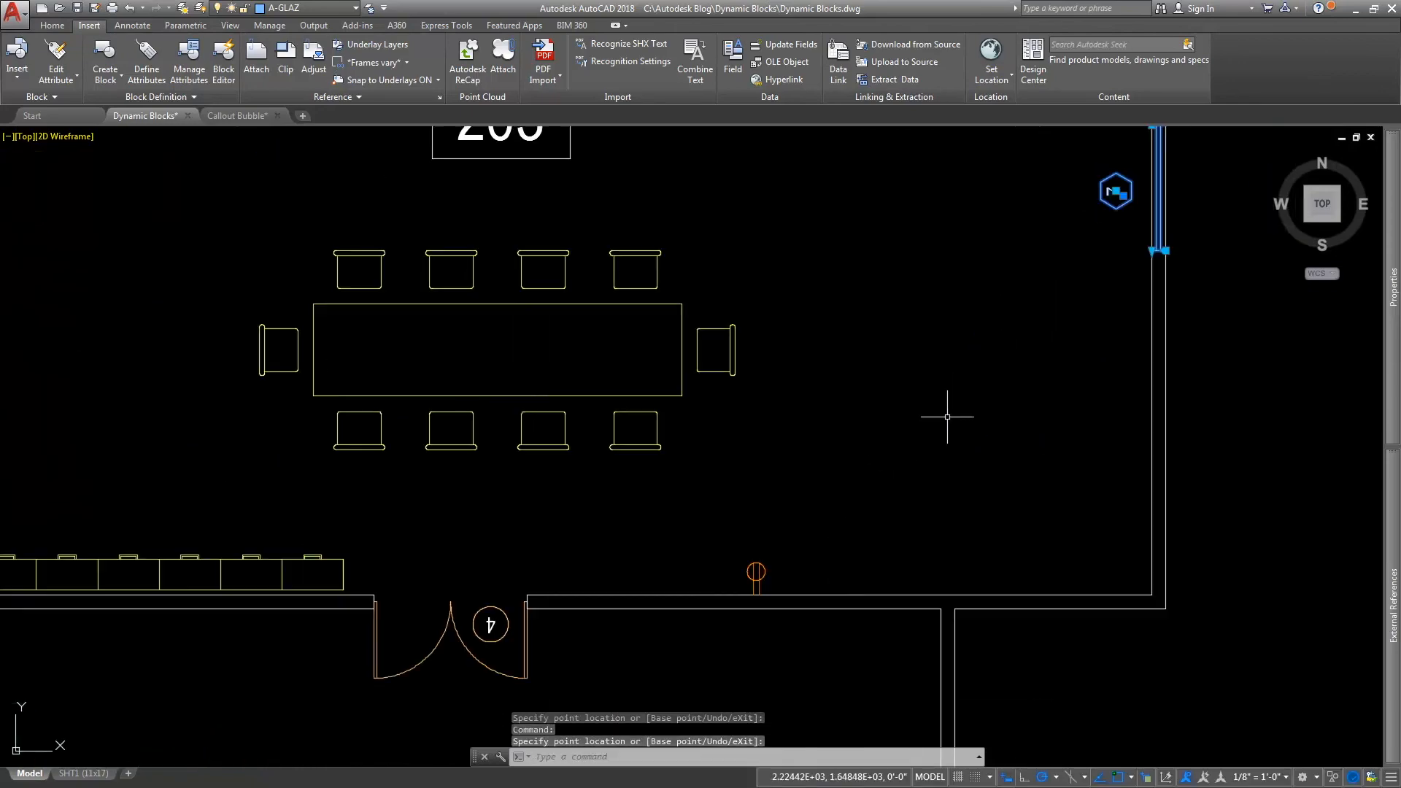